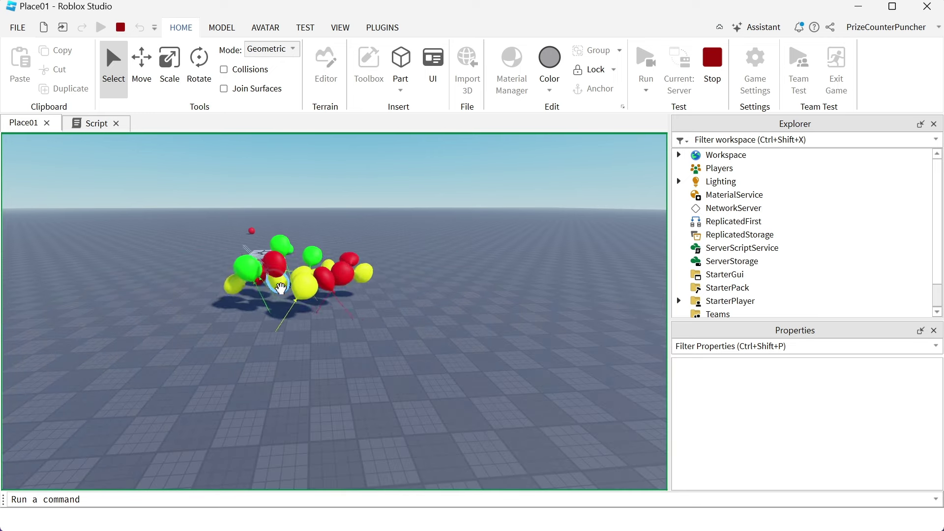
Tilt the view up to follow the rising balloons, then stop the playtest
{"action": "right_click_drag", "start_coordinate": [495, 362], "coordinate": [472, 364]}
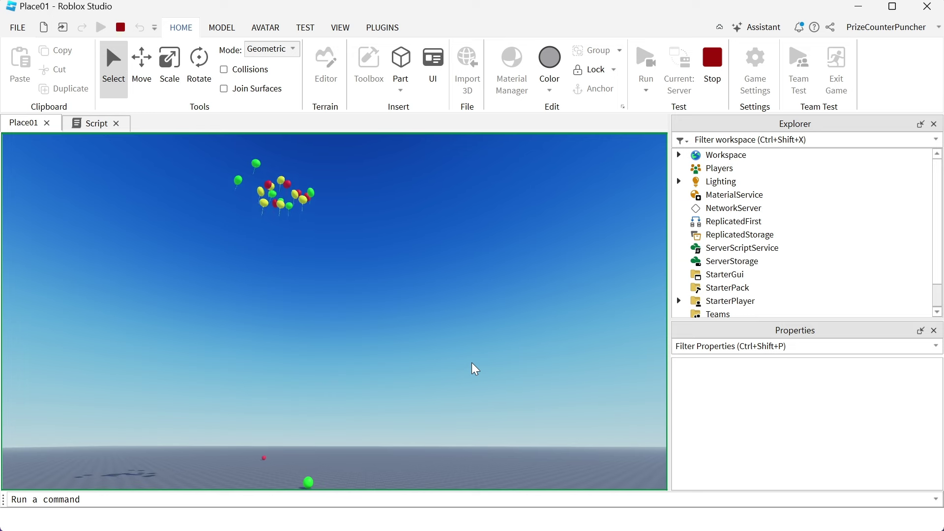
{"action": "left_click", "coordinate": [713, 61]}
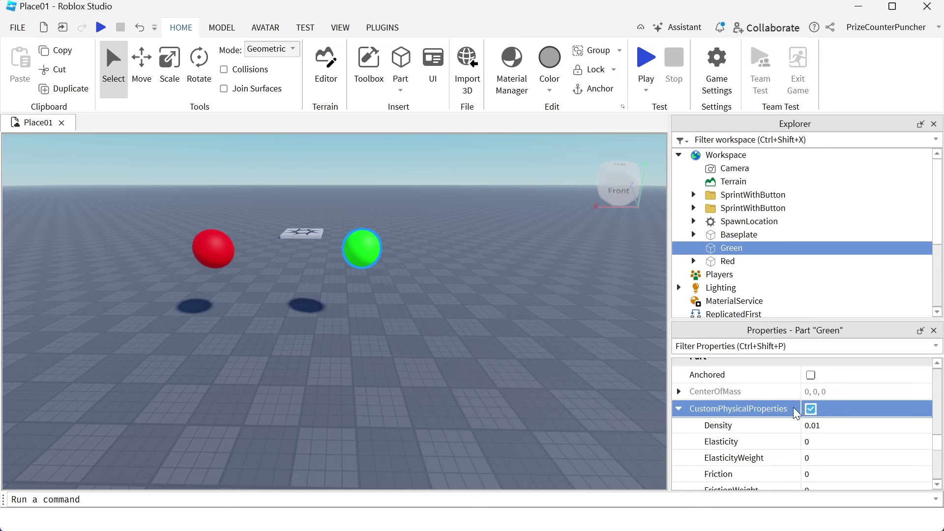
Set the green sphere's Density to 0, which clamps to the 0.0001 minimum
{"action": "left_click", "coordinate": [827, 427]}
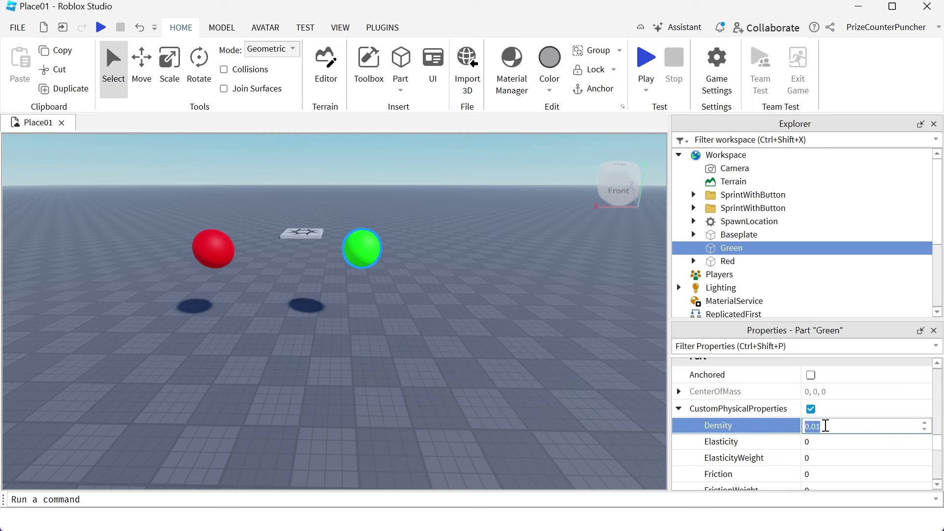
{"action": "type", "text": ".0001"}
{"action": "left_click_drag", "start_coordinate": [844, 429], "coordinate": [775, 424]}
{"action": "type", "text": "0"}
{"action": "key", "text": "Return"}
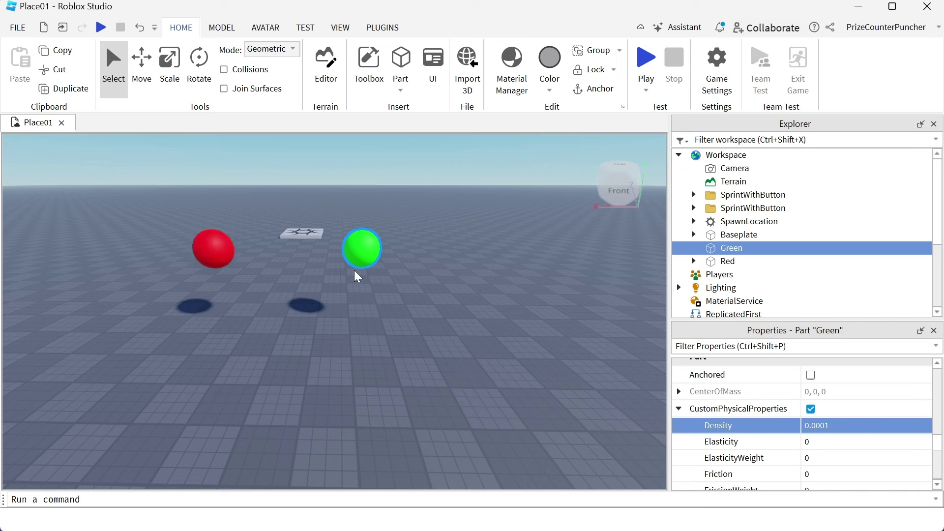
Run a physics-only simulation and stop it with Shift+F5
{"action": "left_click", "coordinate": [647, 91]}
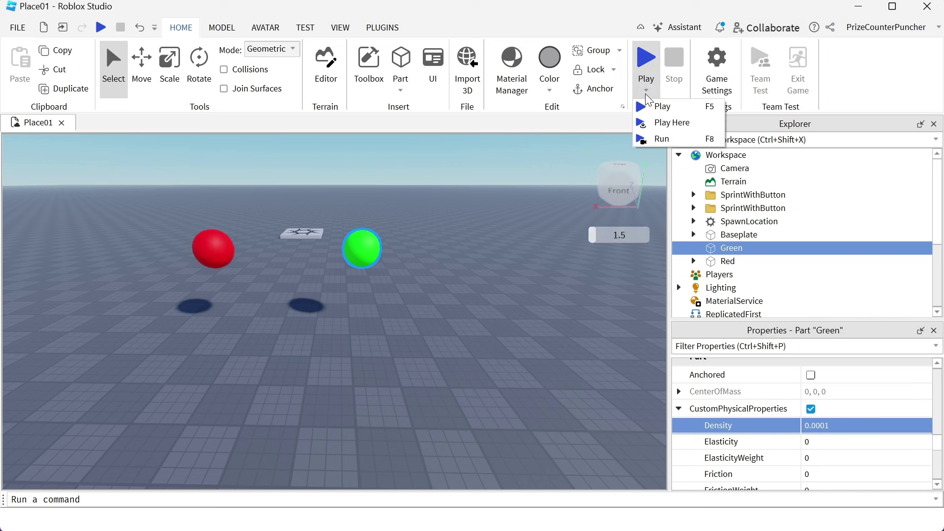
{"action": "left_click", "coordinate": [651, 138]}
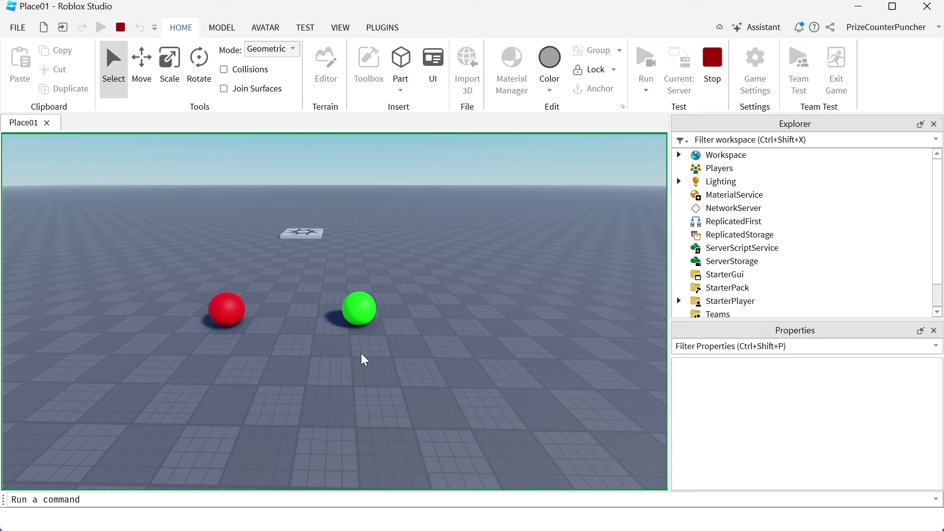
{"action": "key", "text": "shift+F5"}
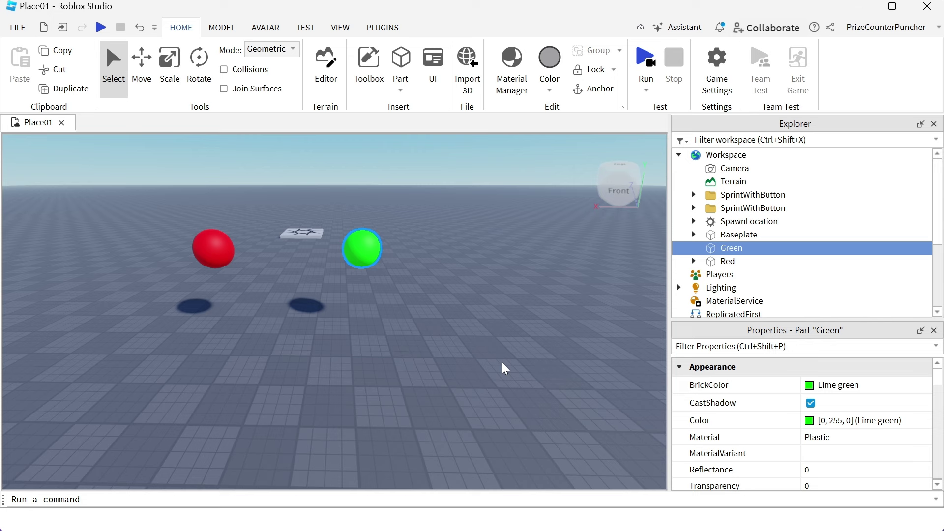
Turn on Aerodynamics under Beta Features, then restart Studio, saving changes to Place01
{"action": "left_click", "coordinate": [22, 29]}
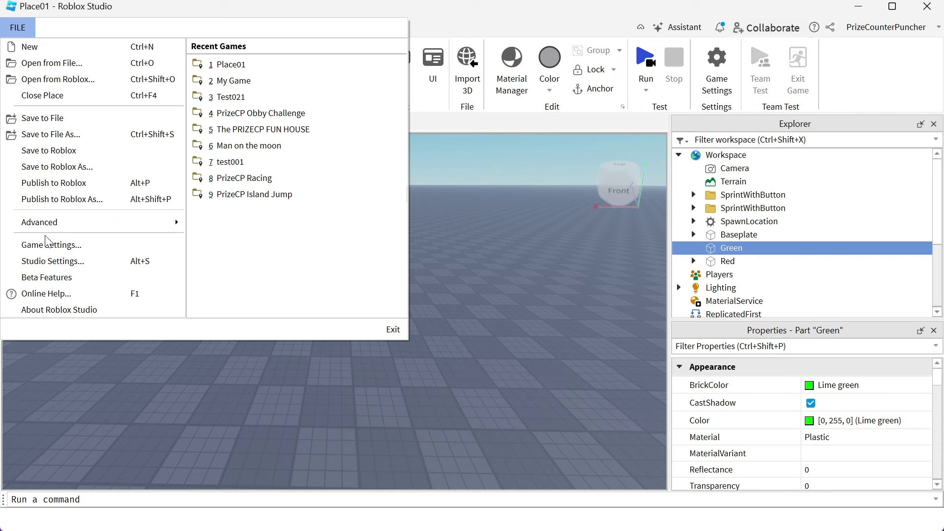
{"action": "left_click", "coordinate": [49, 277]}
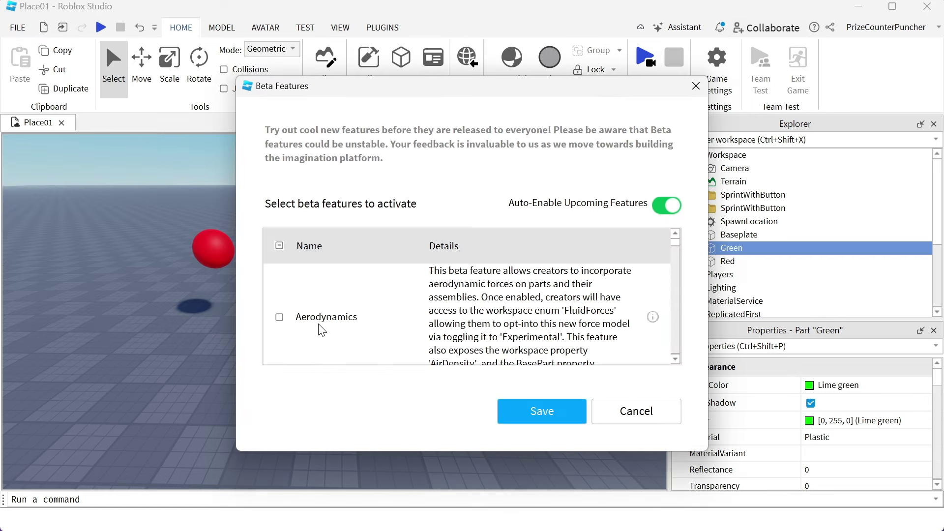
{"action": "left_click", "coordinate": [279, 317]}
{"action": "left_click", "coordinate": [544, 419]}
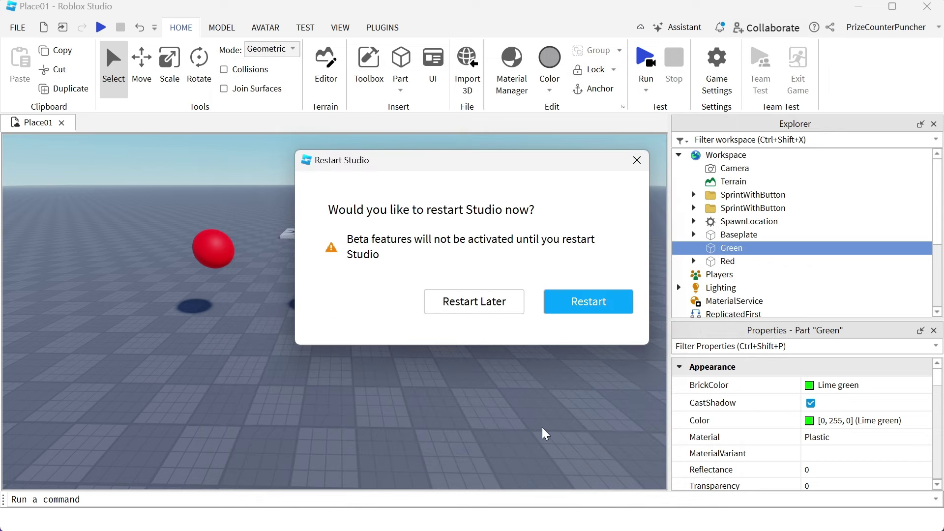
{"action": "left_click", "coordinate": [588, 309]}
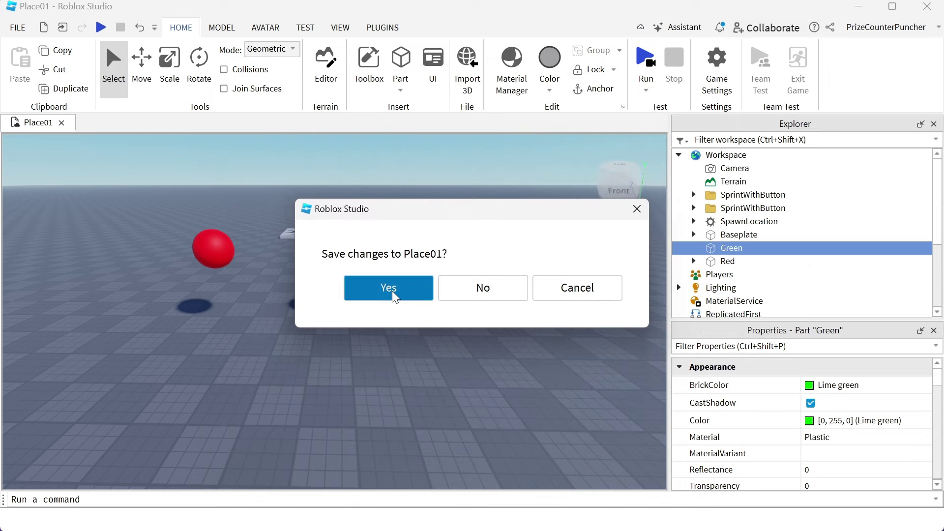
{"action": "left_click", "coordinate": [392, 290]}
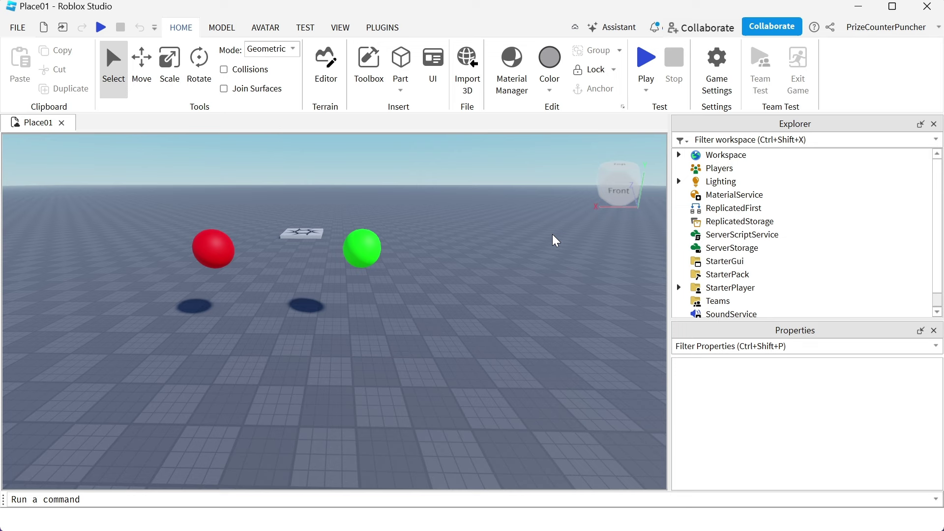
Run a physics-only simulation and stop it
{"action": "left_click", "coordinate": [648, 92]}
{"action": "left_click", "coordinate": [659, 138]}
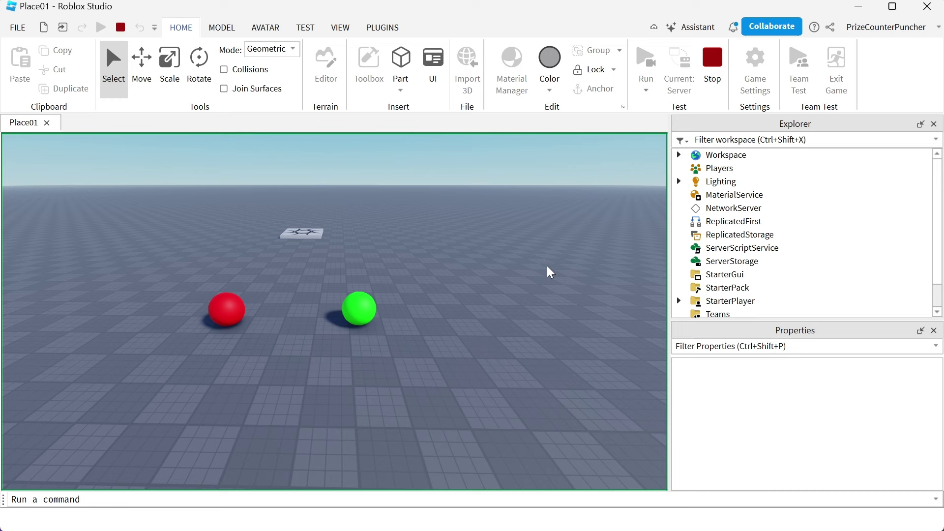
{"action": "key", "text": "shift+F5"}
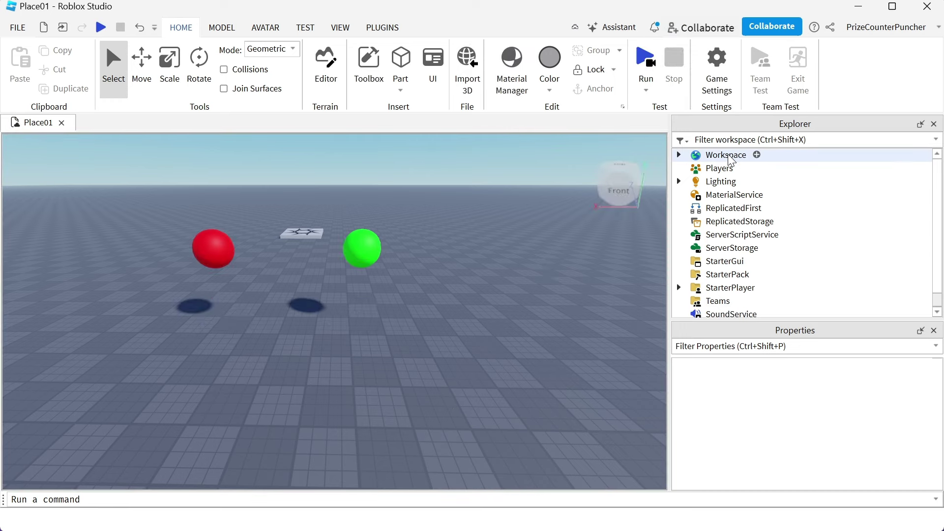
Set the Workspace's FluidForces property to Experimental
{"action": "left_click", "coordinate": [713, 155]}
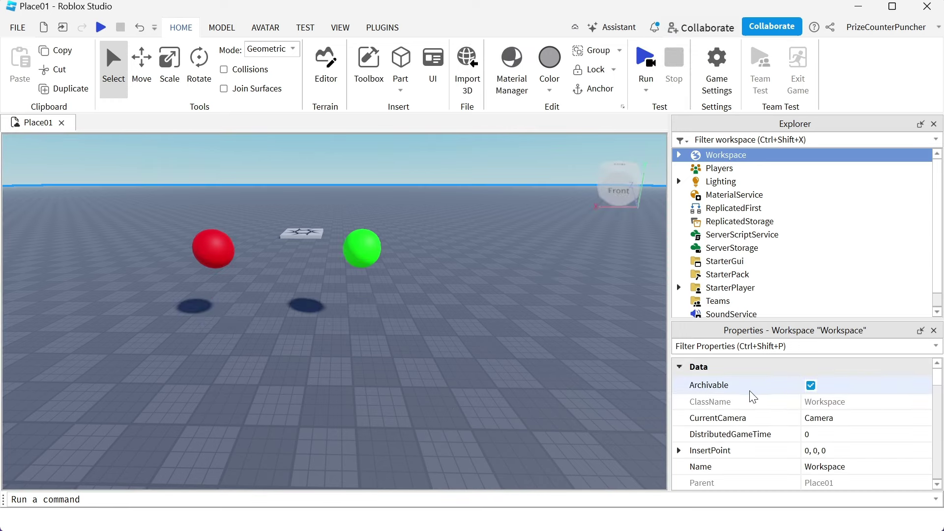
{"action": "scroll", "coordinate": [746, 399], "scroll_direction": "down", "scroll_amount": 1}
{"action": "scroll", "coordinate": [747, 399], "scroll_direction": "down", "scroll_amount": 4}
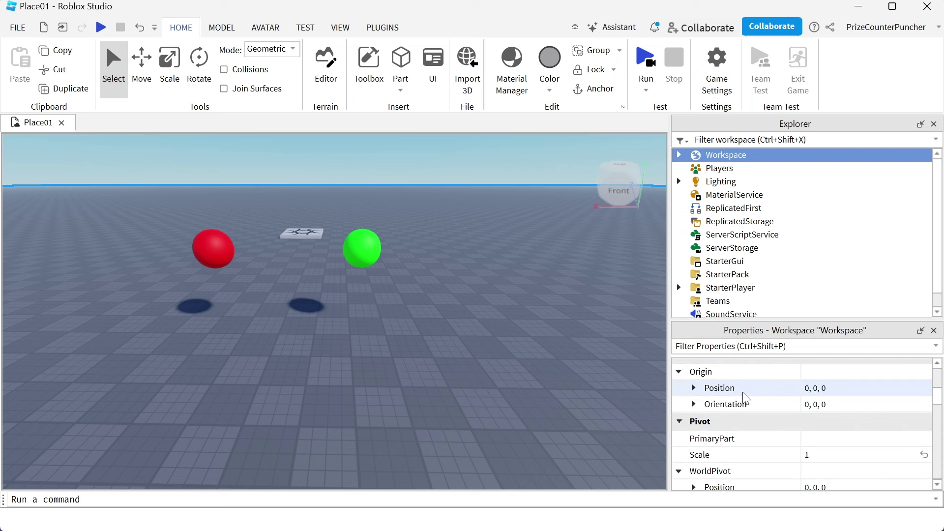
{"action": "scroll", "coordinate": [746, 402], "scroll_direction": "down", "scroll_amount": 1}
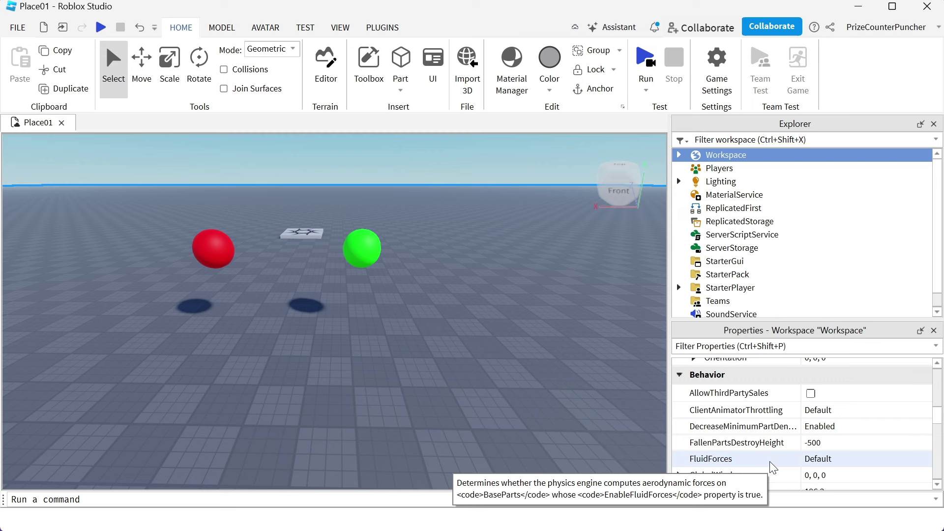
{"action": "left_click", "coordinate": [857, 466]}
{"action": "left_click", "coordinate": [856, 464]}
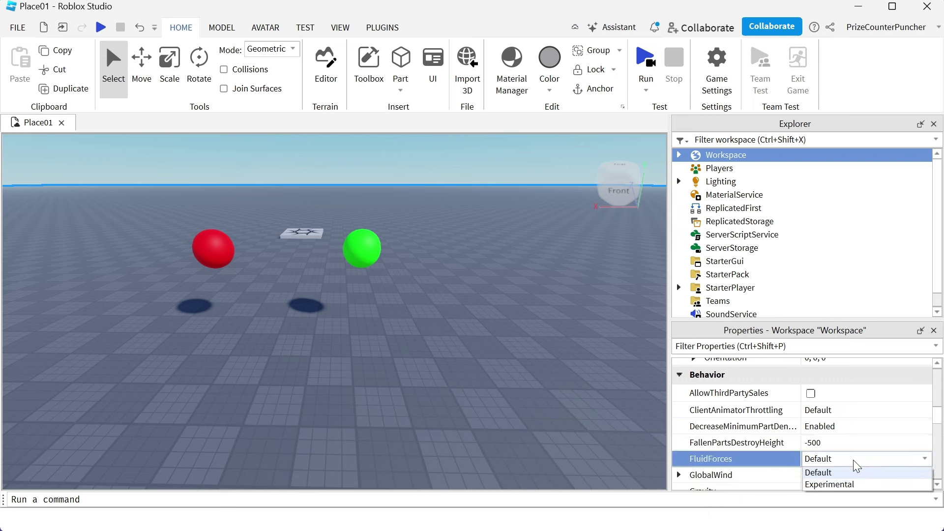
{"action": "left_click", "coordinate": [836, 485]}
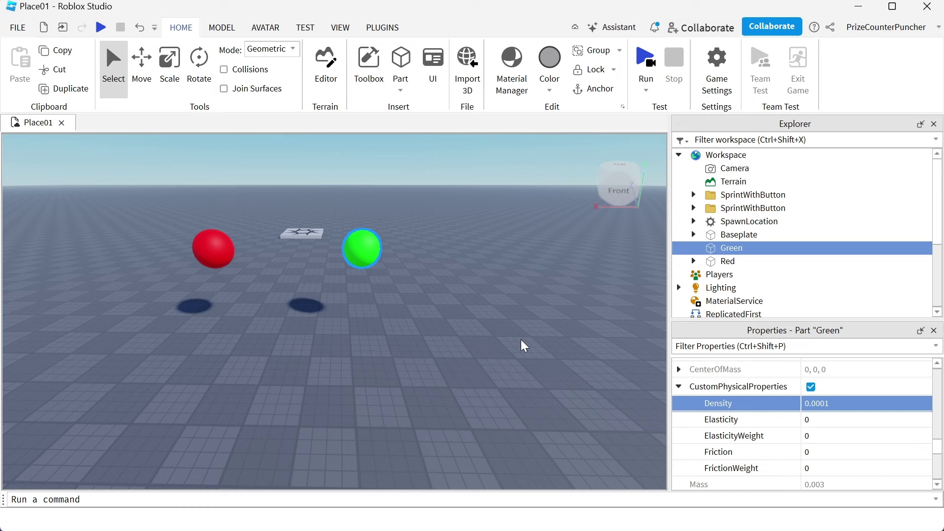
Run the scene with aerodynamics enabled and tilt the camera up toward the sky
{"action": "left_click", "coordinate": [646, 66]}
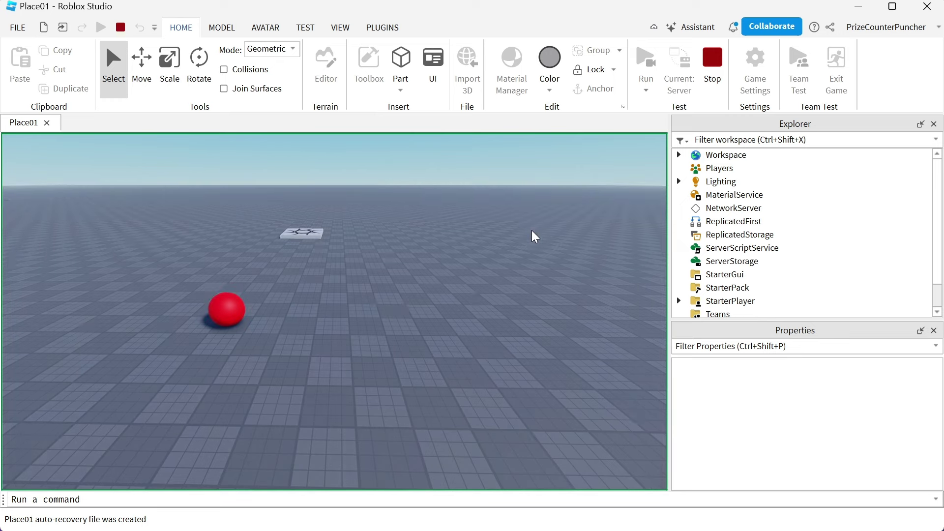
{"action": "right_click_drag", "start_coordinate": [501, 300], "coordinate": [502, 306]}
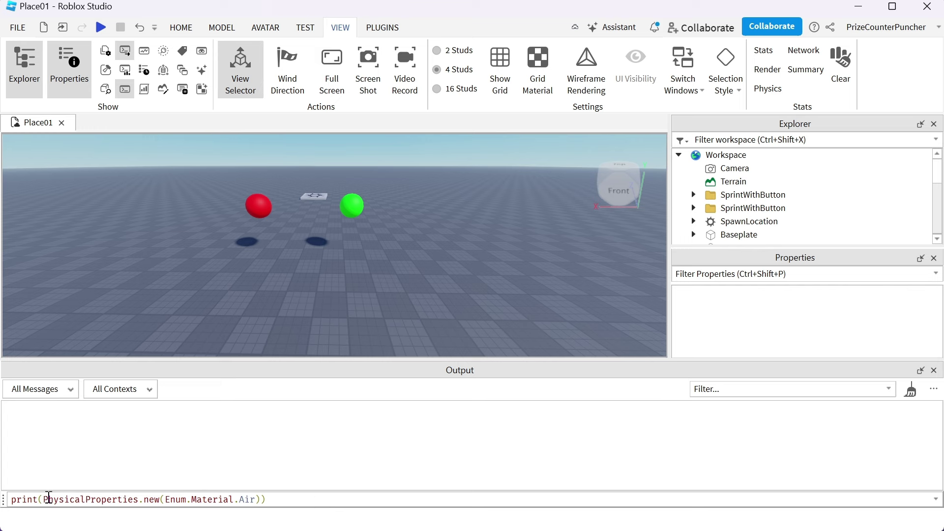
Print Air's physical properties, highlight its 0.01 density, and select the green sphere
{"action": "left_click_drag", "start_coordinate": [43, 499], "coordinate": [260, 502]}
{"action": "left_click", "coordinate": [275, 501]}
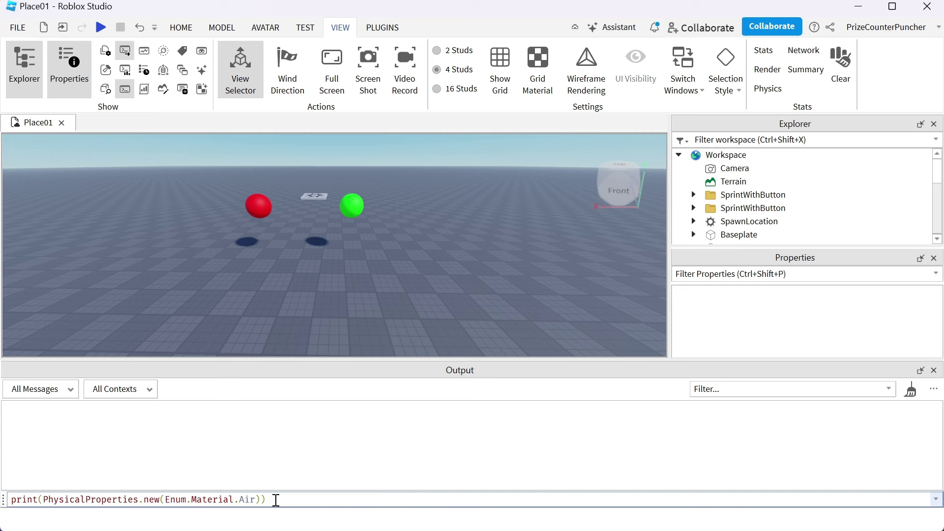
{"action": "key", "text": "Return"}
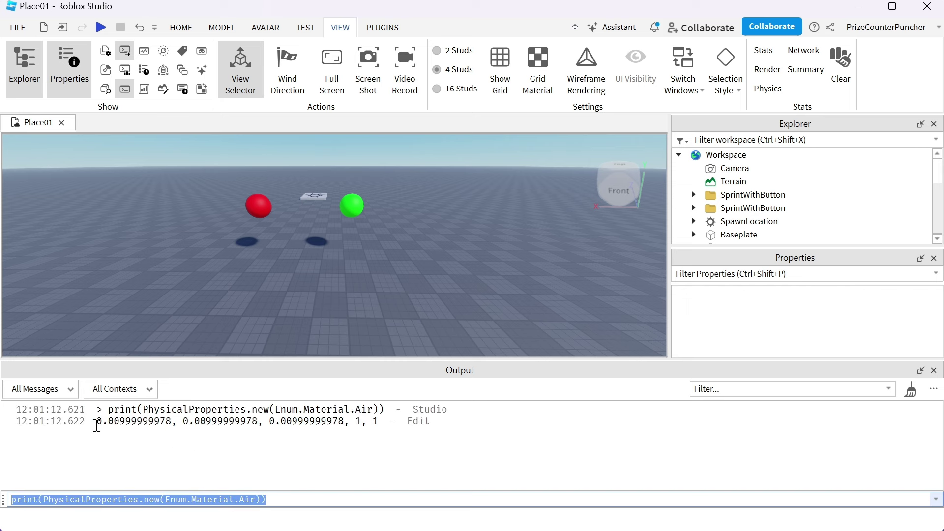
{"action": "left_click", "coordinate": [96, 422]}
{"action": "left_click_drag", "start_coordinate": [125, 419], "coordinate": [166, 418]}
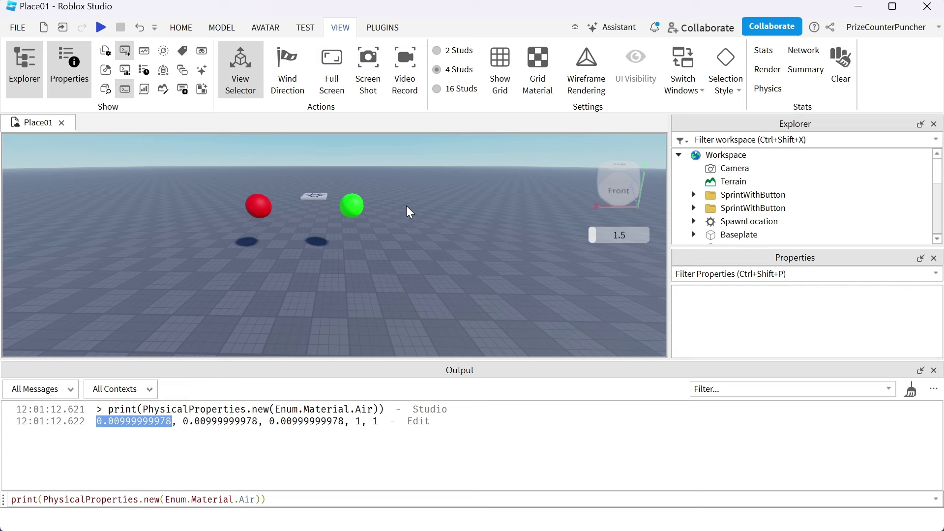
{"action": "left_click", "coordinate": [352, 205]}
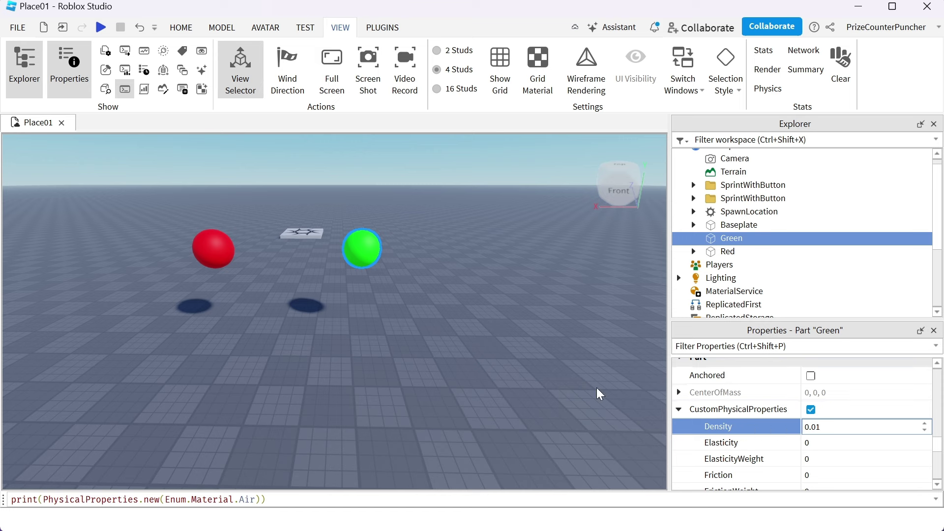
Commit Green's Density of 0.01, then run a physics-only test and stop it
{"action": "left_click", "coordinate": [182, 25]}
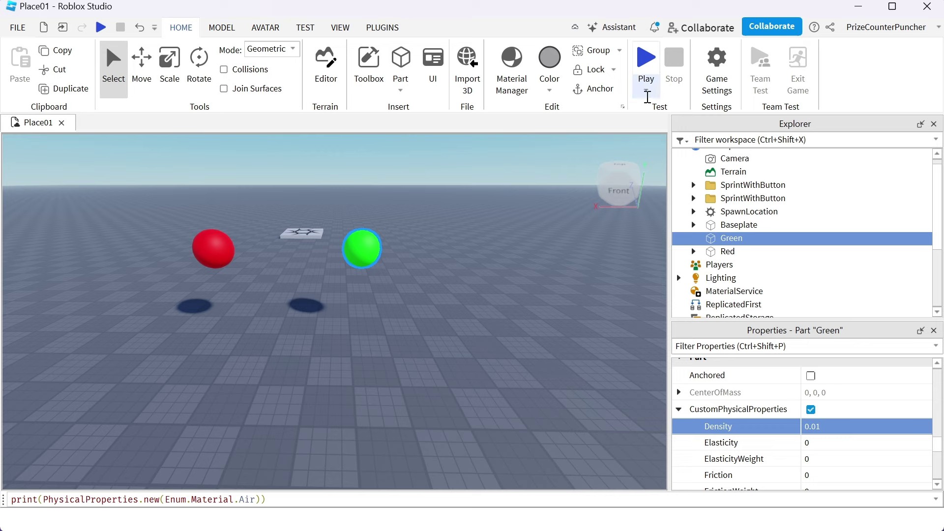
{"action": "left_click", "coordinate": [647, 90]}
{"action": "left_click", "coordinate": [662, 139]}
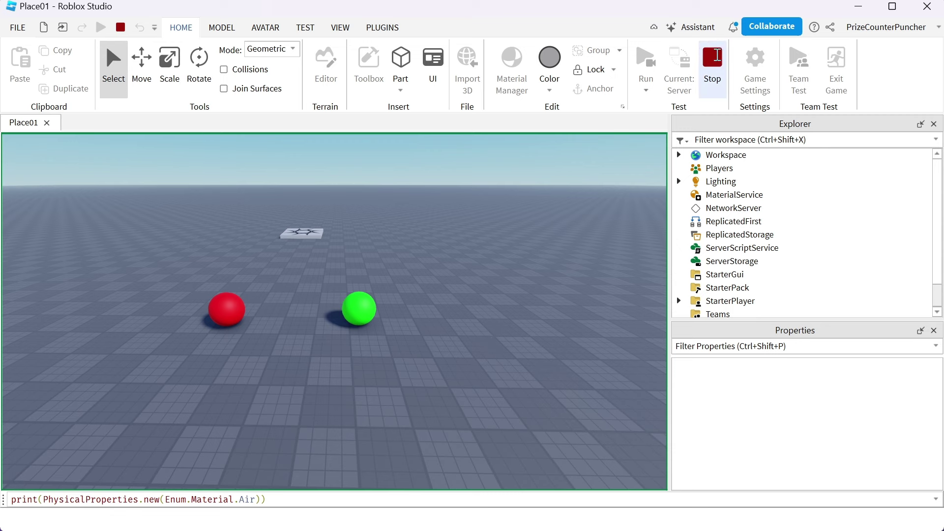
{"action": "left_click", "coordinate": [713, 64]}
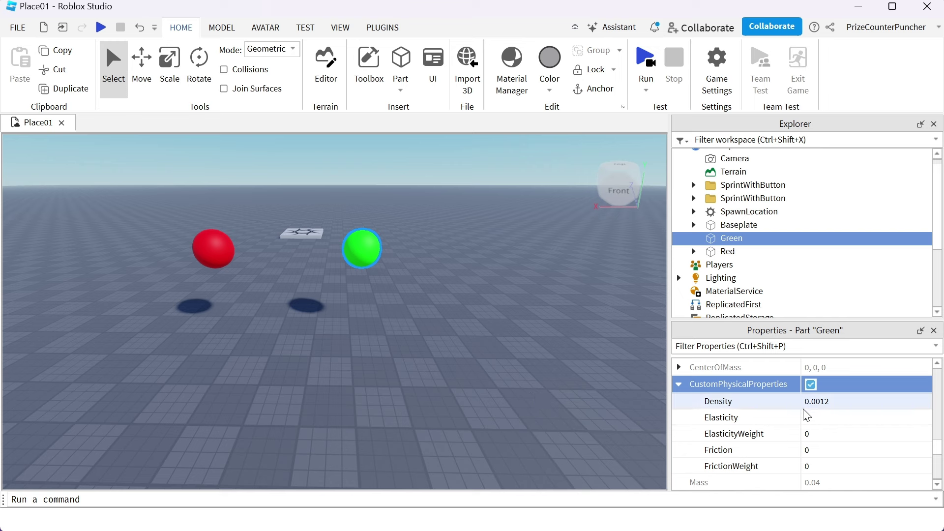
Start a Play test with a player character
{"action": "scroll", "coordinate": [569, 265], "scroll_direction": "up", "scroll_amount": 1, "text": "shift"}
{"action": "left_click", "coordinate": [647, 90]}
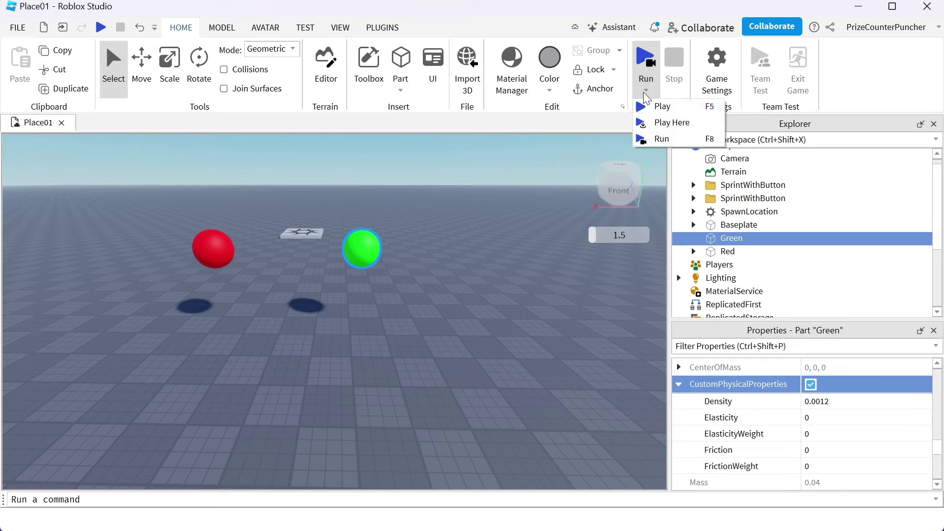
{"action": "left_click", "coordinate": [659, 105]}
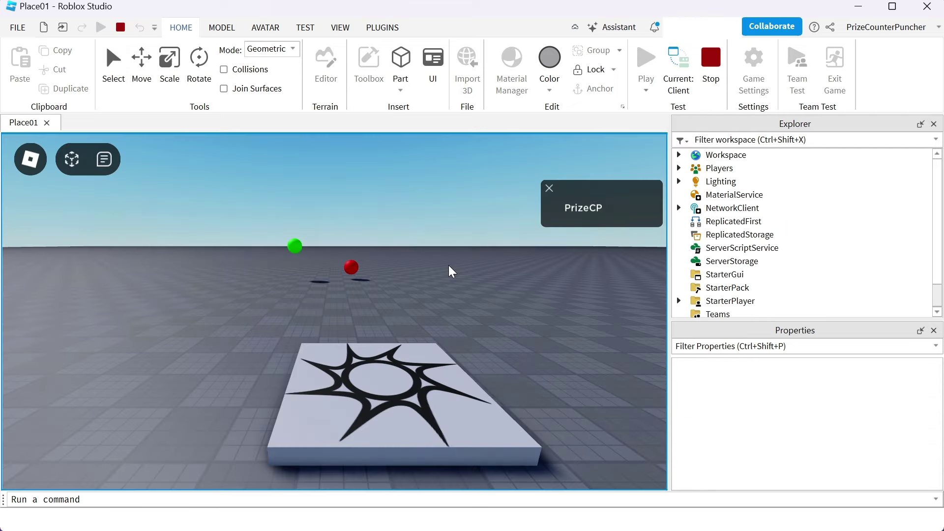
Walk the character back and forth and hop beside the green ball
{"action": "key", "text": "w"}
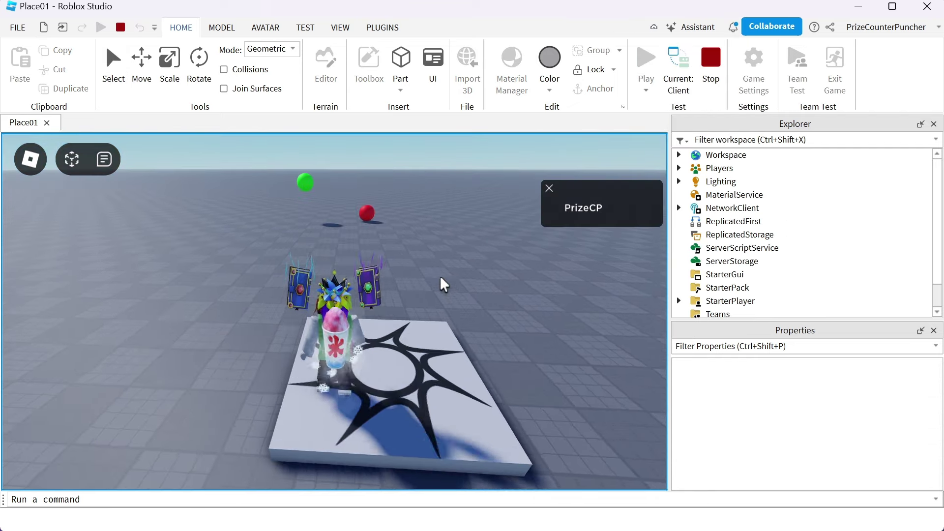
{"action": "key", "text": "s"}
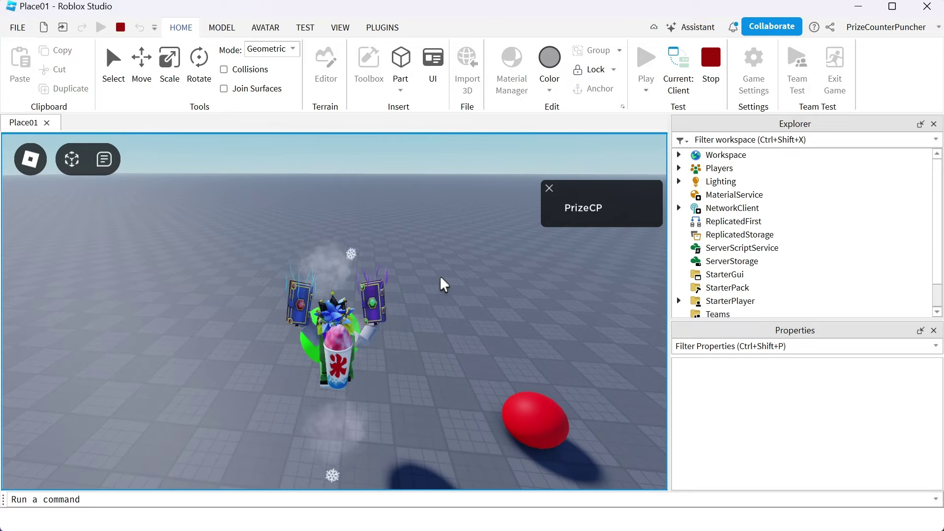
{"action": "key", "text": "w"}
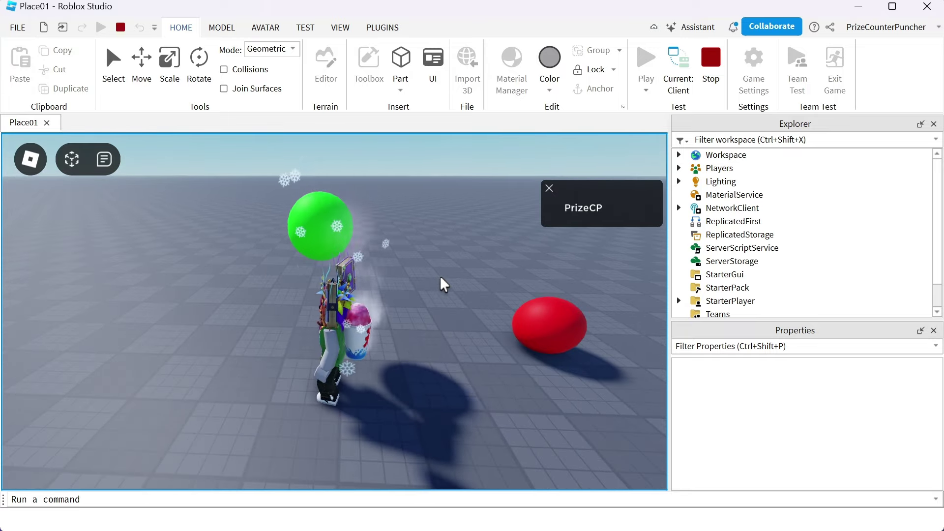
{"action": "key", "text": "w"}
{"action": "right_click_drag", "start_coordinate": [440, 276], "coordinate": [439, 275]}
{"action": "key", "text": "w"}
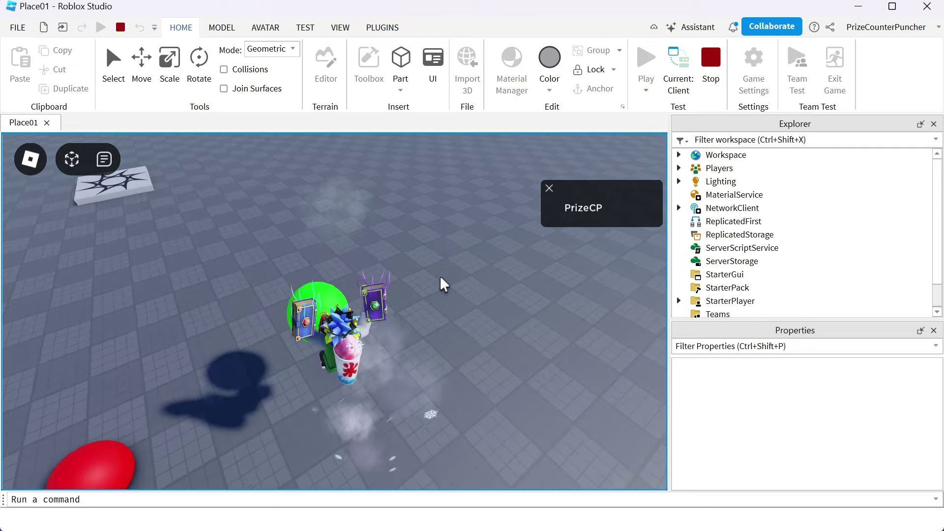
{"action": "key", "text": "s"}
{"action": "key", "text": "w"}
{"action": "key", "text": "space"}
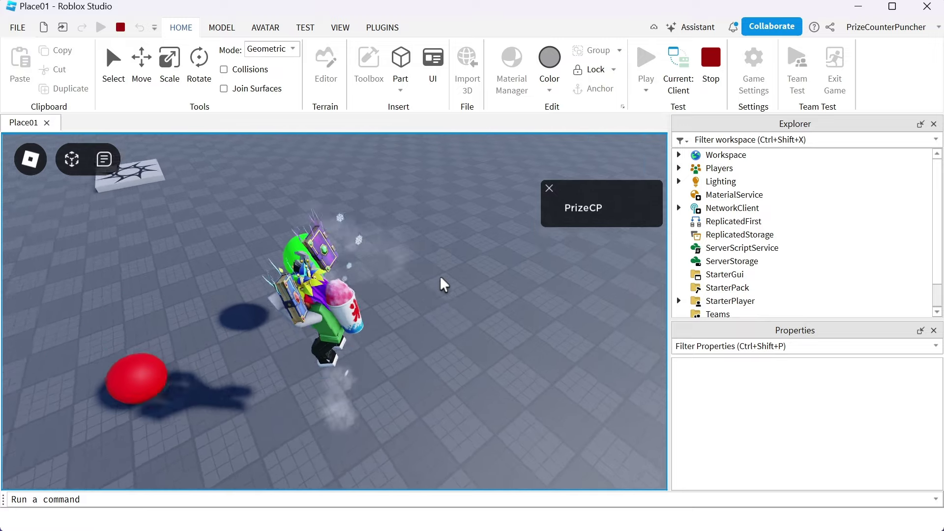
{"action": "key", "text": "space"}
{"action": "key", "text": "w"}
{"action": "key", "text": "space"}
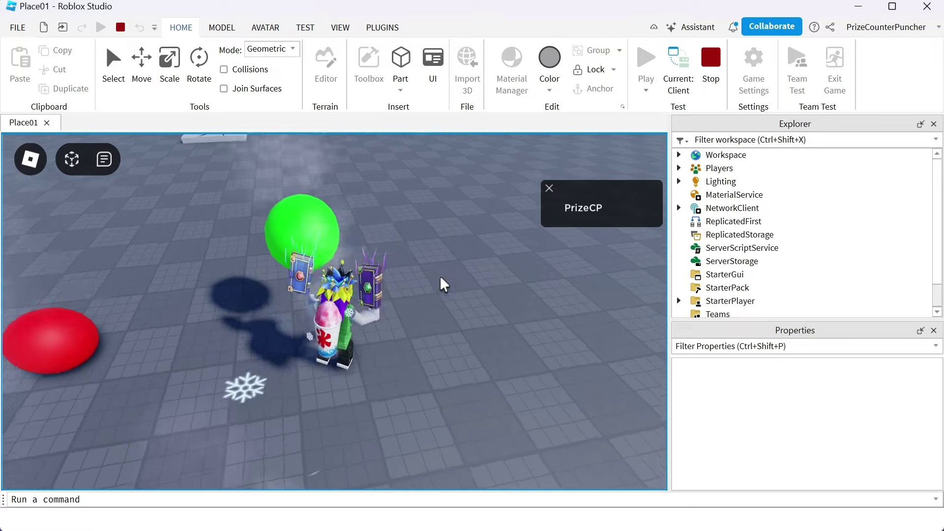
{"action": "key", "text": "s"}
{"action": "key", "text": "w"}
Jump onto and around the green ball, then stop the play test
{"action": "right_click_drag", "start_coordinate": [440, 275], "coordinate": [439, 275]}
{"action": "key", "text": "w"}
{"action": "key", "text": "space"}
{"action": "key", "text": "space"}
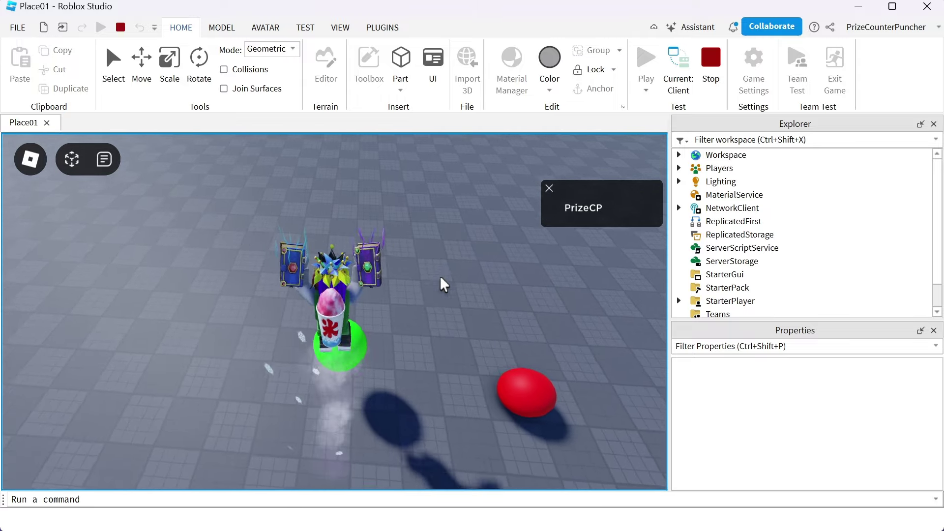
{"action": "key", "text": "s"}
{"action": "right_click_drag", "start_coordinate": [440, 276], "coordinate": [440, 275]}
{"action": "key", "text": "w"}
{"action": "key", "text": "w"}
{"action": "key", "text": "w"}
{"action": "key", "text": "w"}
{"action": "key", "text": "s"}
{"action": "key", "text": "w"}
{"action": "key", "text": "s"}
{"action": "key", "text": "w"}
{"action": "key", "text": "space"}
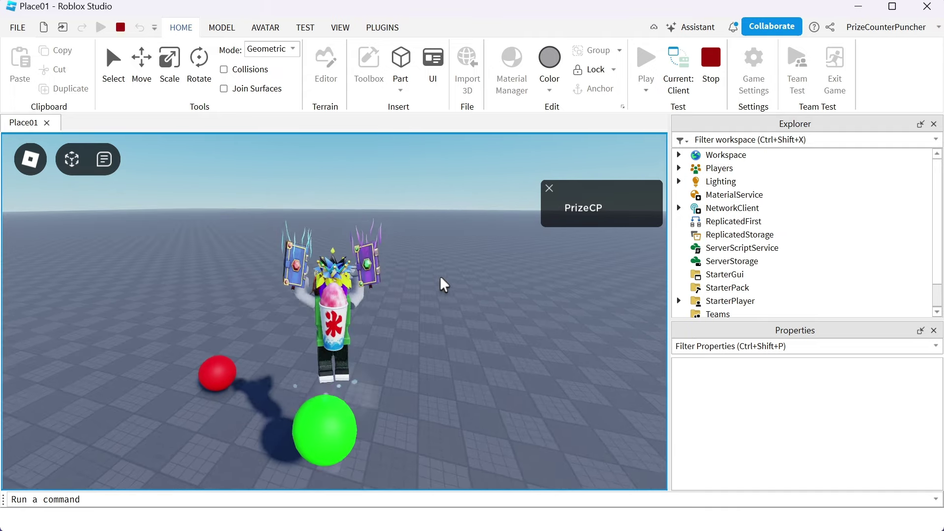
{"action": "key", "text": "s"}
{"action": "key", "text": "w"}
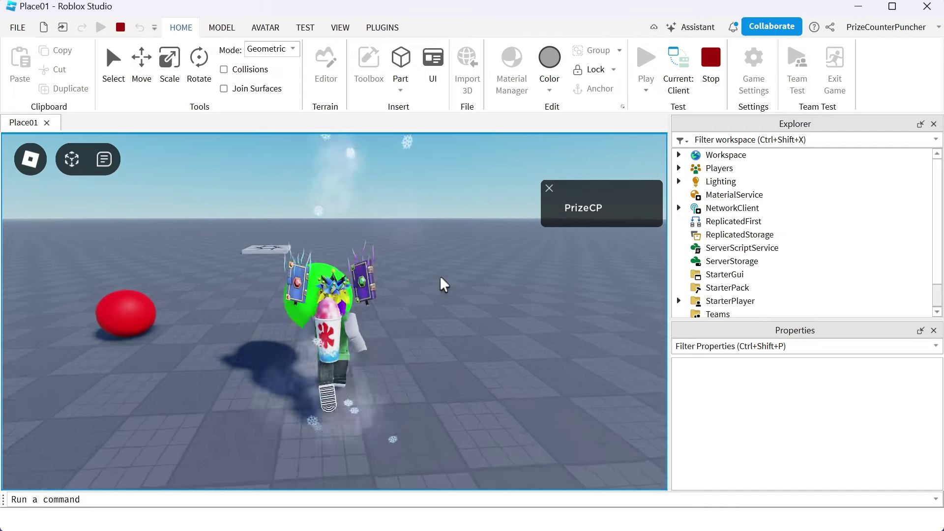
{"action": "key", "text": "w"}
{"action": "right_click_drag", "start_coordinate": [439, 275], "coordinate": [440, 276]}
{"action": "key", "text": "space"}
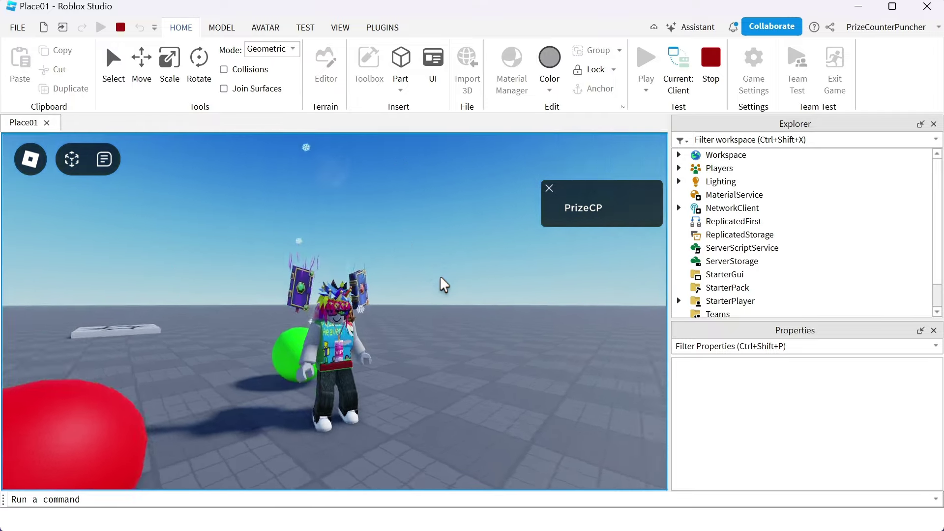
{"action": "key", "text": "shift+F5"}
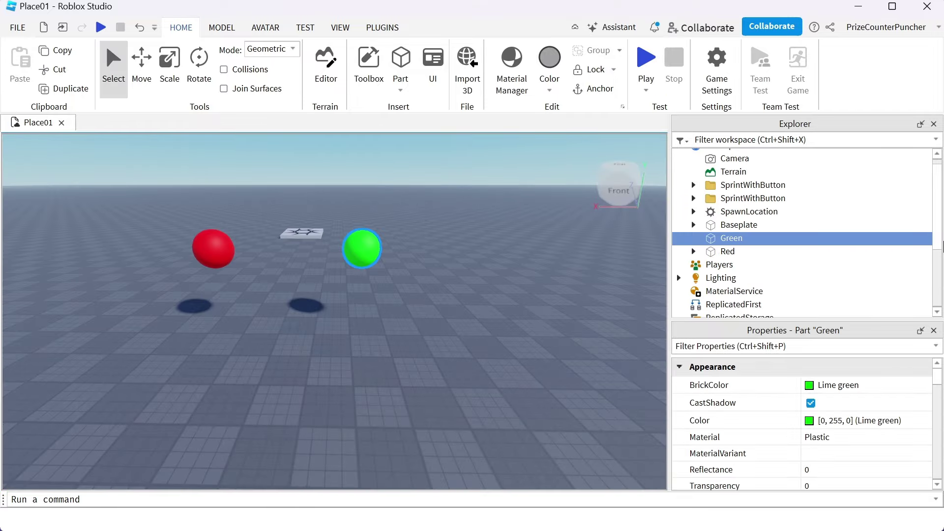
Set Workspace GlobalWind X, Y and Z to 100 each, then start a physics-only Run
{"action": "scroll", "coordinate": [881, 231], "scroll_direction": "up", "scroll_amount": 1}
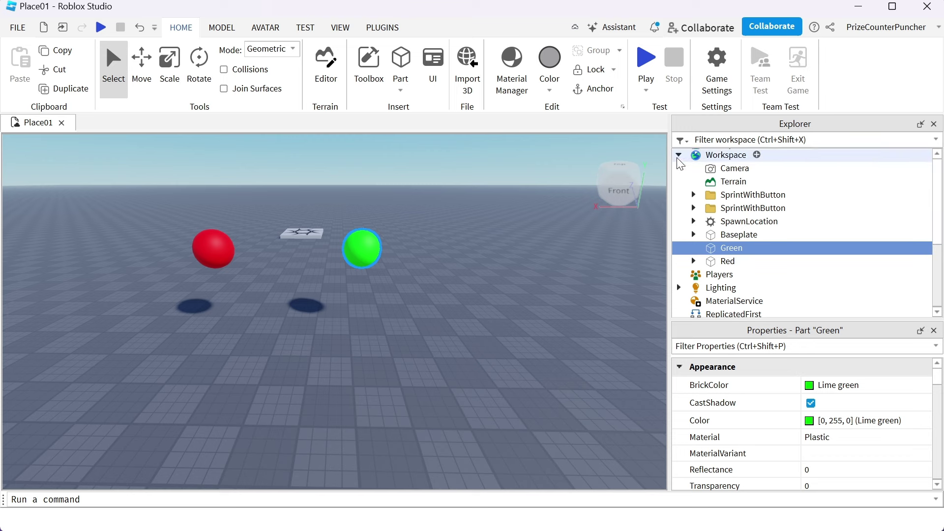
{"action": "left_click", "coordinate": [723, 156]}
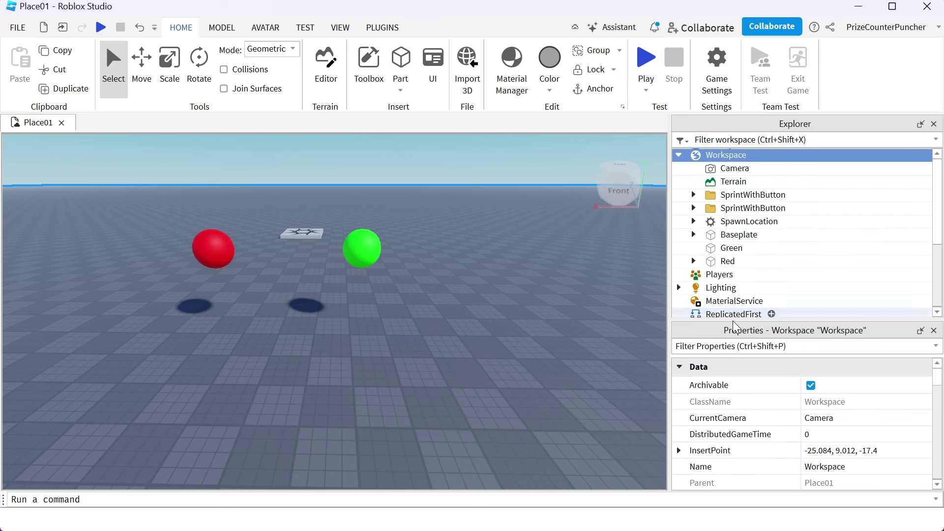
{"action": "scroll", "coordinate": [765, 436], "scroll_direction": "down", "scroll_amount": 1}
{"action": "scroll", "coordinate": [766, 437], "scroll_direction": "down", "scroll_amount": 5}
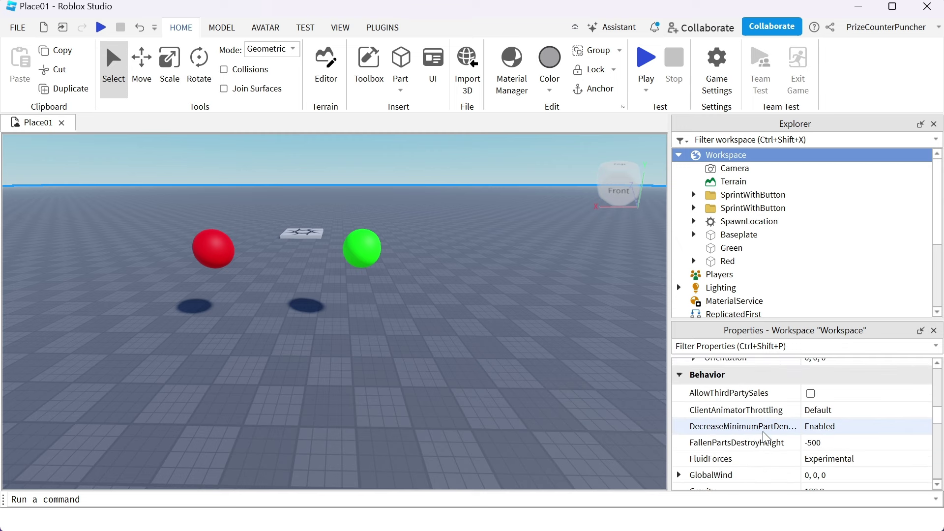
{"action": "scroll", "coordinate": [765, 437], "scroll_direction": "down", "scroll_amount": 1}
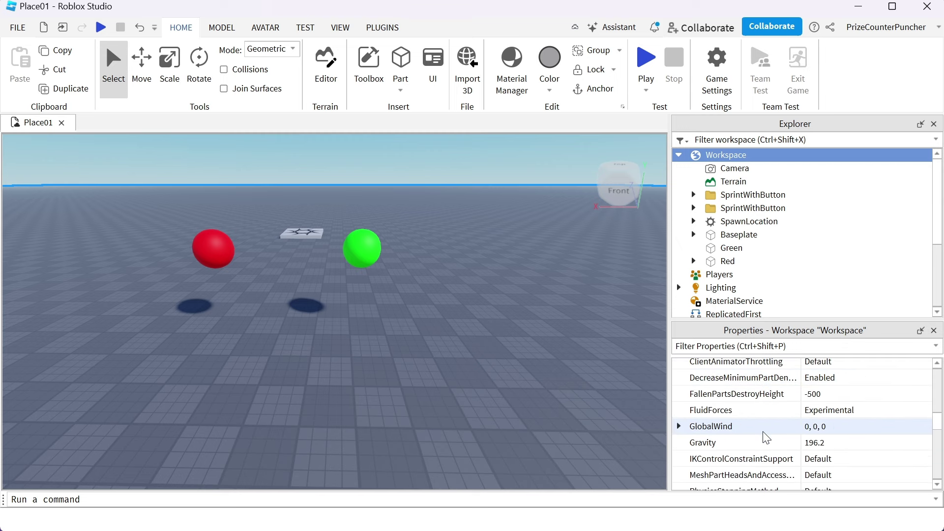
{"action": "left_click", "coordinate": [679, 426]}
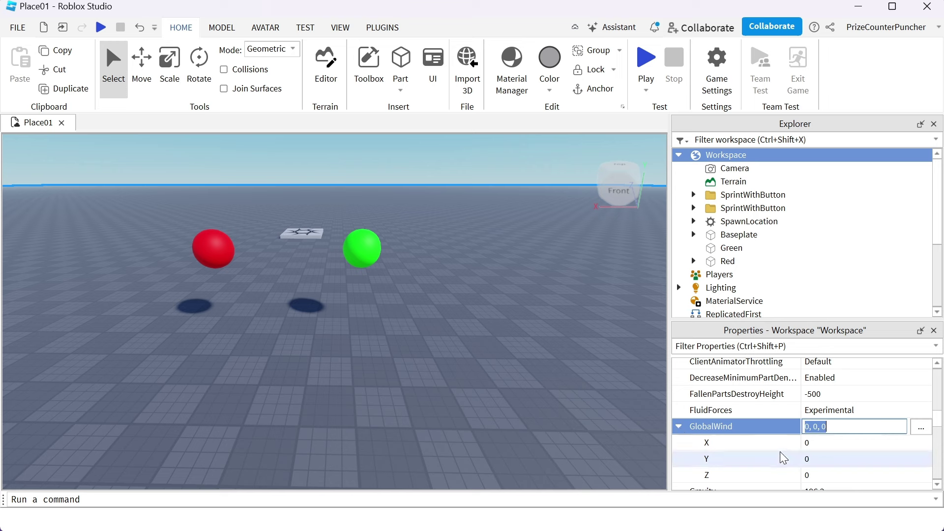
{"action": "left_click", "coordinate": [827, 448]}
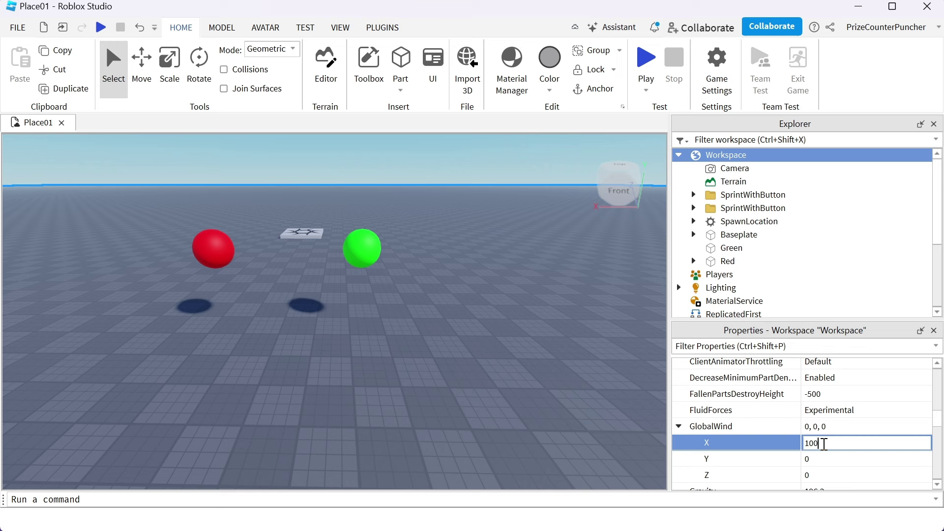
{"action": "left_click", "coordinate": [853, 456]}
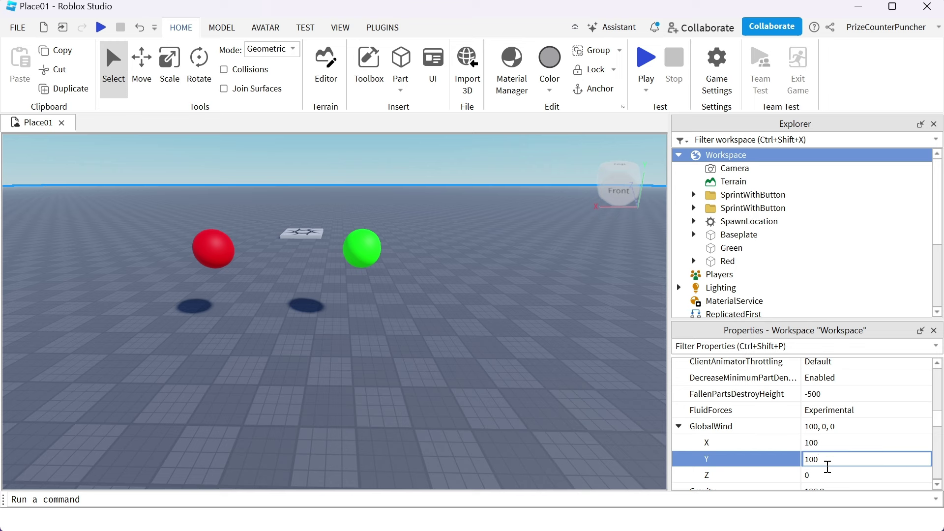
{"action": "left_click", "coordinate": [831, 477]}
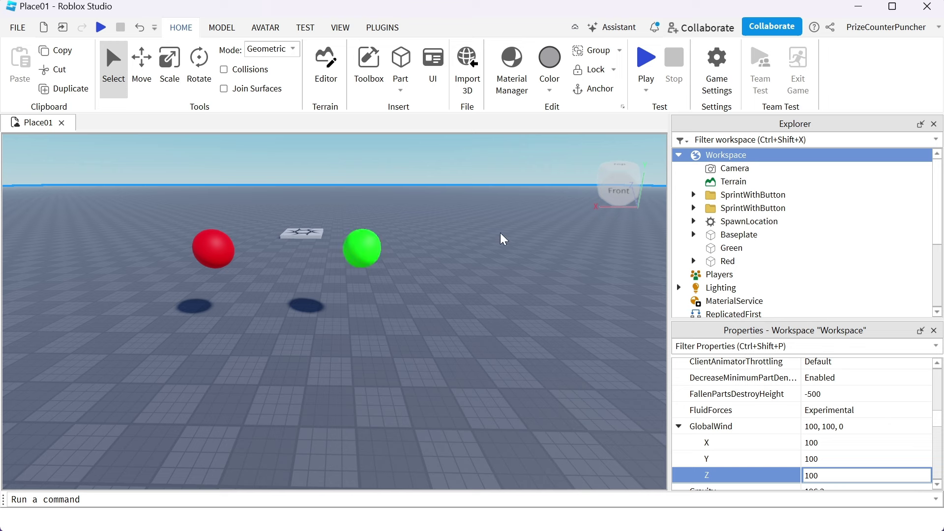
{"action": "left_click", "coordinate": [647, 96]}
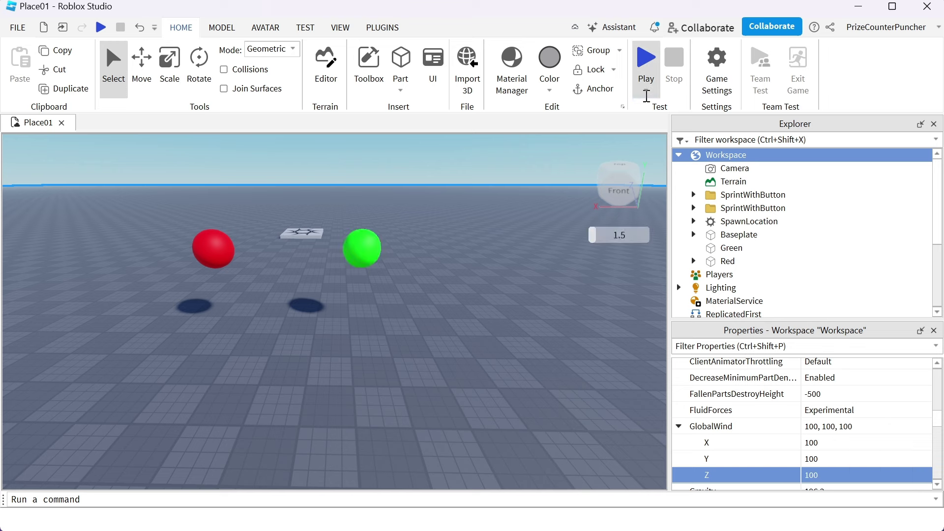
{"action": "left_click", "coordinate": [660, 142]}
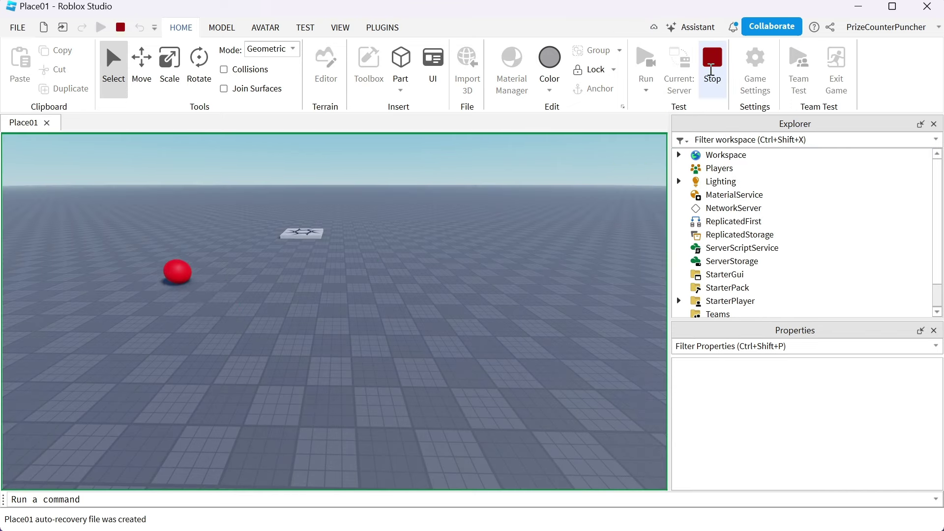
Stop the simulation and set GlobalWind to X 2, Y 0, Z 2
{"action": "left_click", "coordinate": [713, 62]}
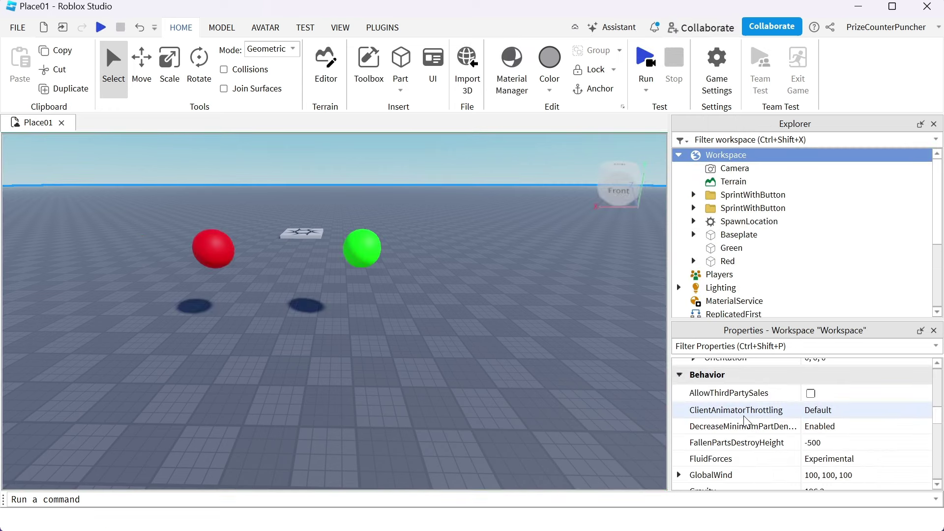
{"action": "scroll", "coordinate": [747, 422], "scroll_direction": "down", "scroll_amount": 3}
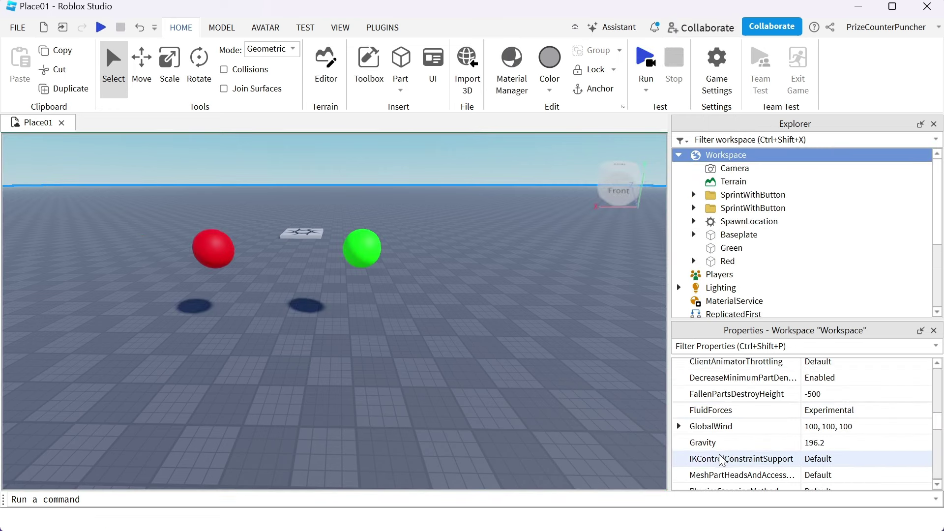
{"action": "left_click", "coordinate": [679, 429]}
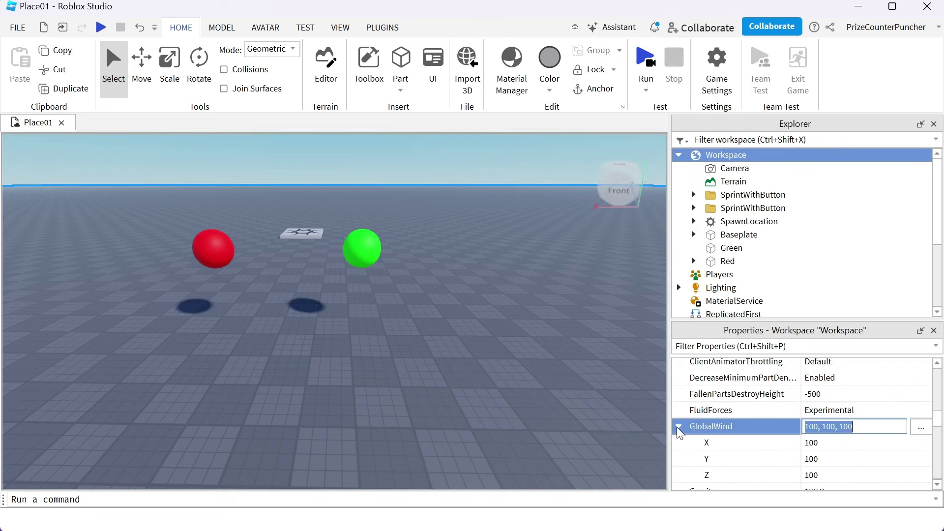
{"action": "left_click", "coordinate": [839, 444]}
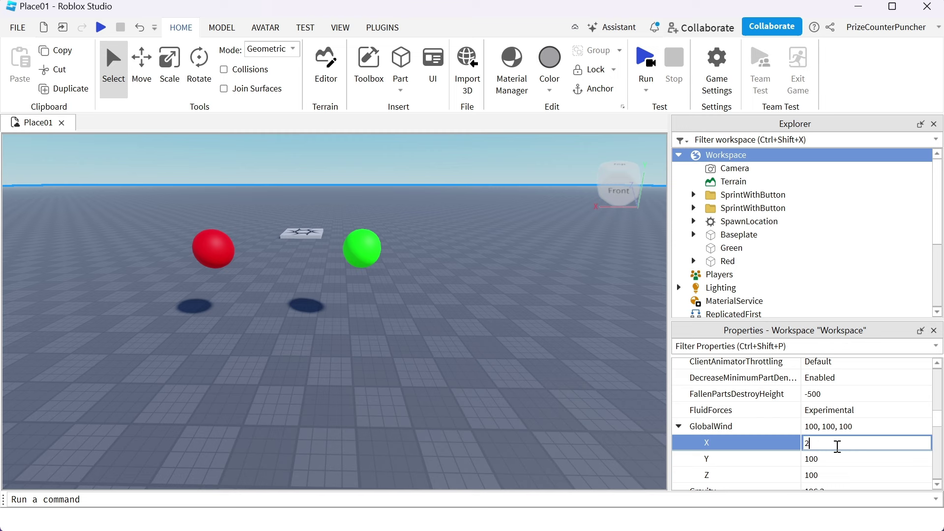
{"action": "left_click", "coordinate": [832, 474]}
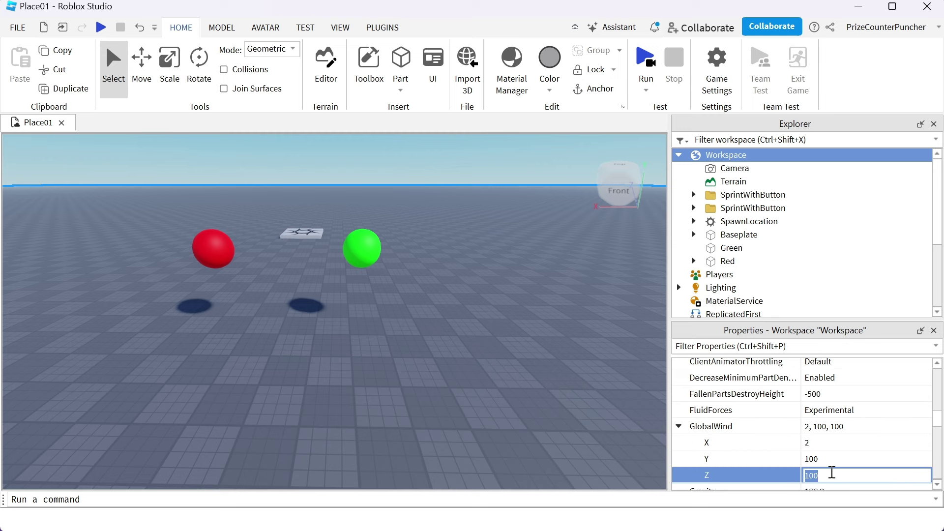
{"action": "left_click", "coordinate": [833, 462]}
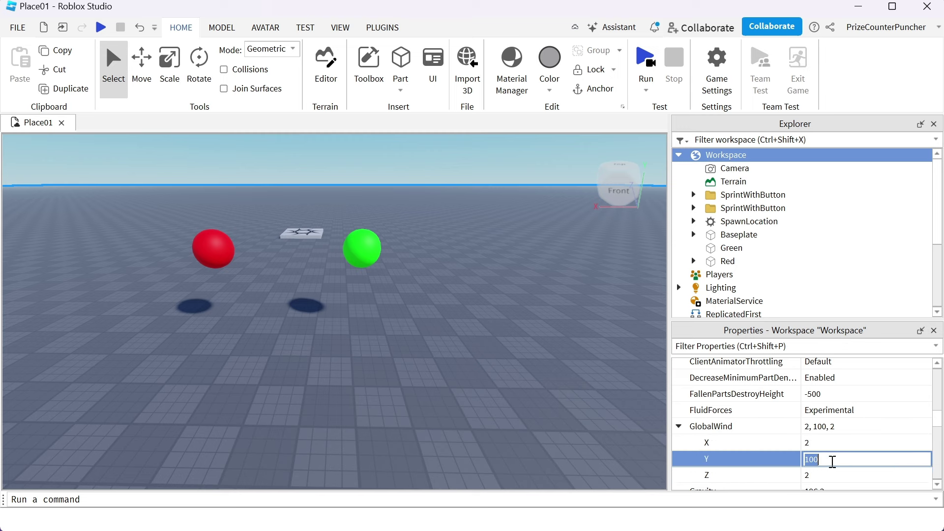
{"action": "type", "text": "0"}
Test-run the scene with the gentler wind and stop it
{"action": "left_click", "coordinate": [649, 62]}
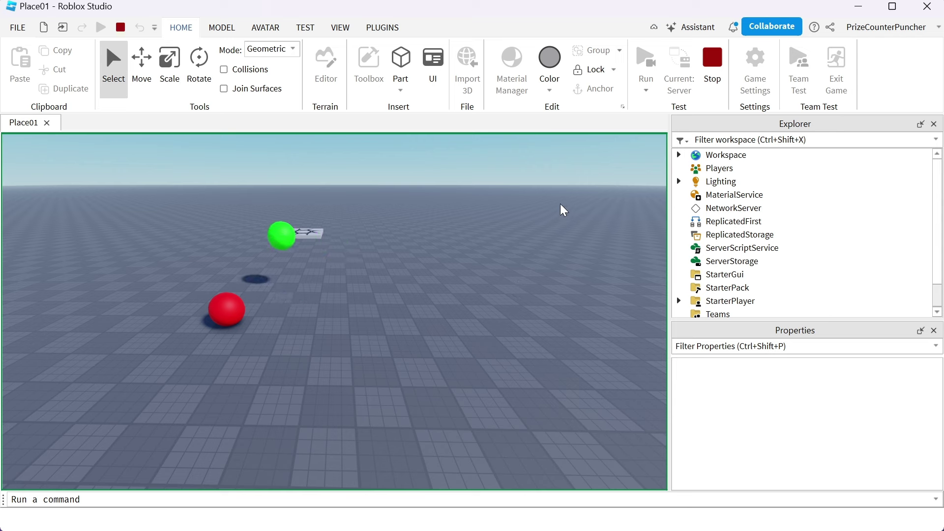
{"action": "left_click", "coordinate": [712, 62]}
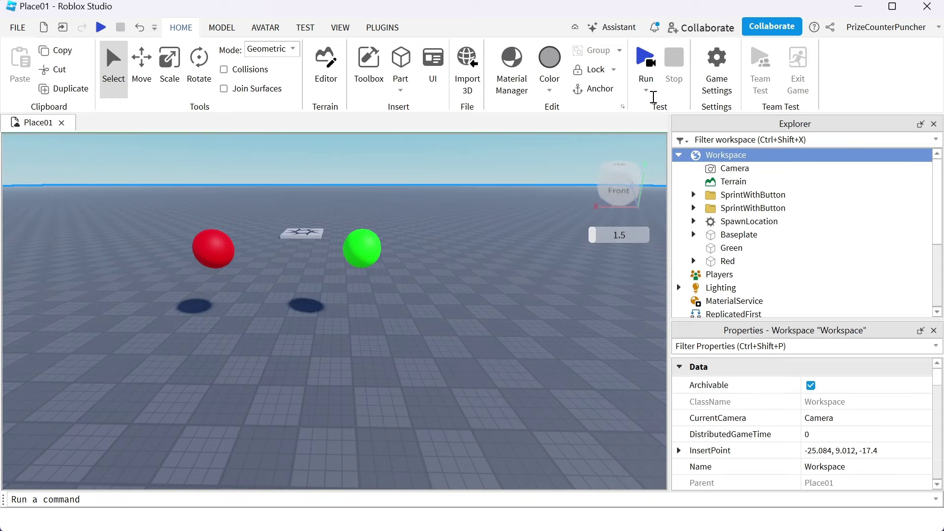
{"action": "left_click", "coordinate": [654, 98]}
{"action": "left_click", "coordinate": [661, 107]}
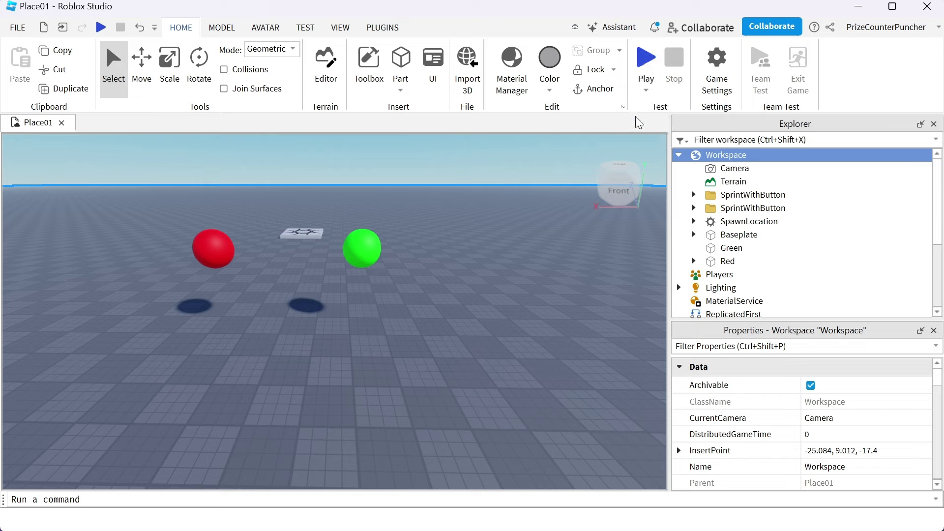
{"action": "key", "text": "w"}
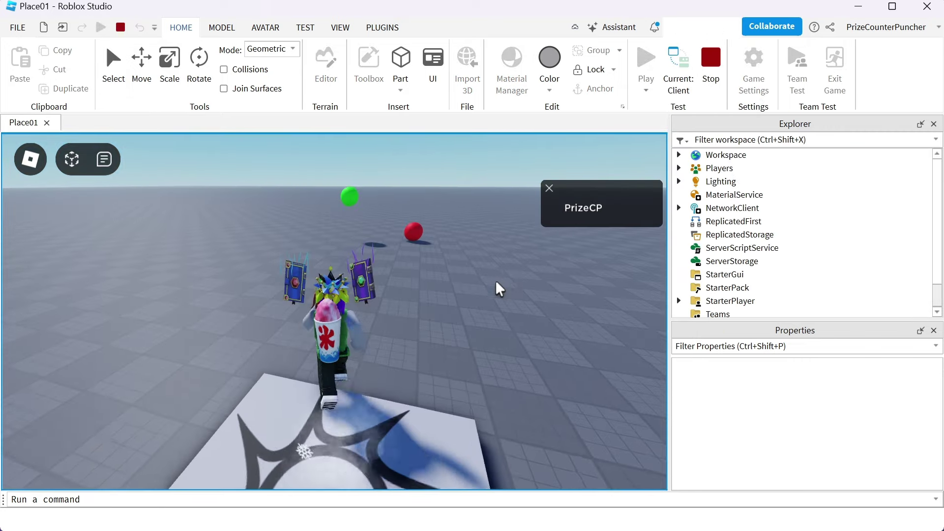
{"action": "key", "text": "w"}
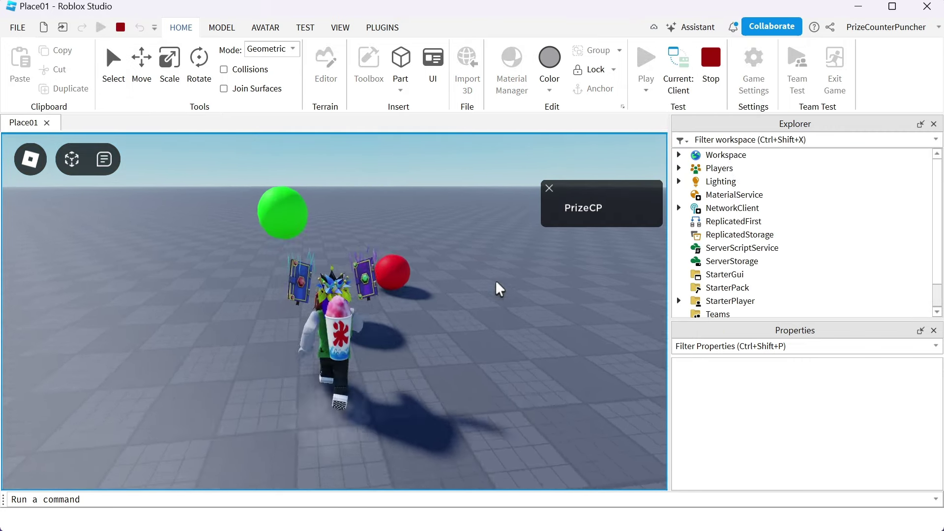
{"action": "right_click_drag", "start_coordinate": [496, 283], "coordinate": [546, 285]}
{"action": "key", "text": "w"}
{"action": "key", "text": "space"}
{"action": "key", "text": "w"}
{"action": "key", "text": "w"}
{"action": "key", "text": "w"}
{"action": "key", "text": "w"}
{"action": "key", "text": "a"}
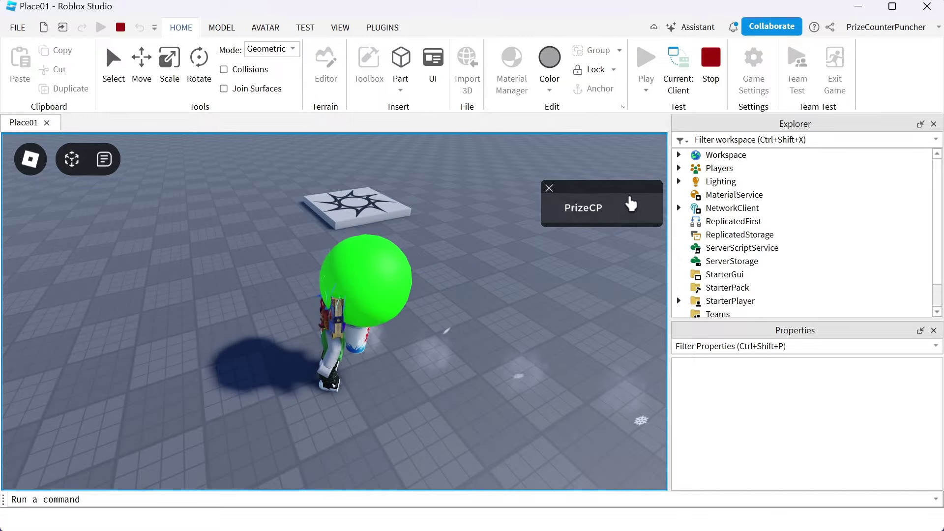
{"action": "left_click", "coordinate": [711, 63]}
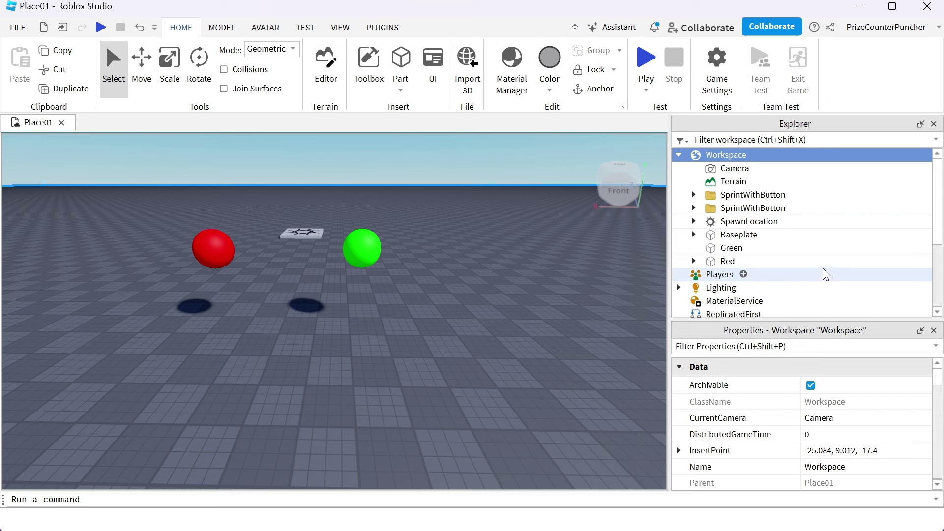
Select the Green ball and enable Massless, keeping its custom Density of 0.0012
{"action": "left_click", "coordinate": [362, 248]}
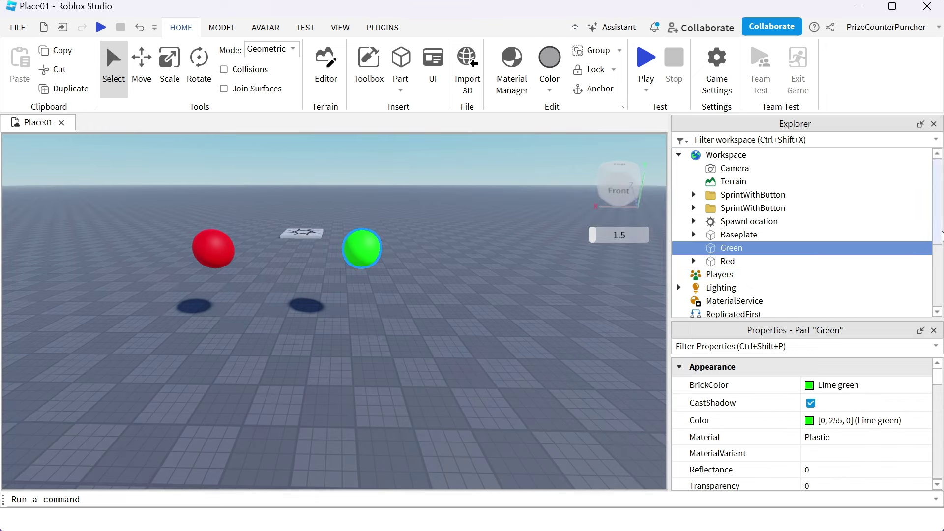
{"action": "left_click_drag", "start_coordinate": [942, 245], "coordinate": [939, 310]}
{"action": "left_click_drag", "start_coordinate": [938, 379], "coordinate": [934, 458]}
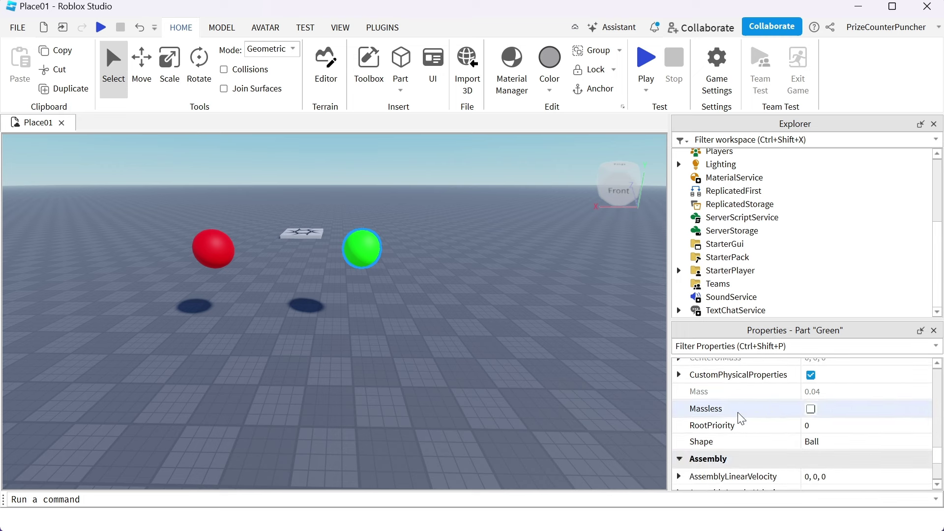
{"action": "left_click", "coordinate": [679, 375]}
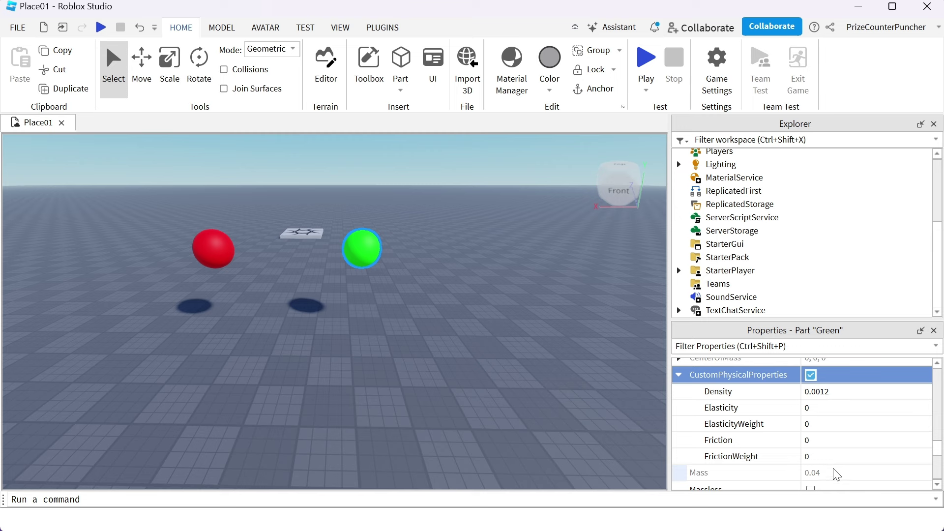
{"action": "scroll", "coordinate": [838, 475], "scroll_direction": "down", "scroll_amount": 1}
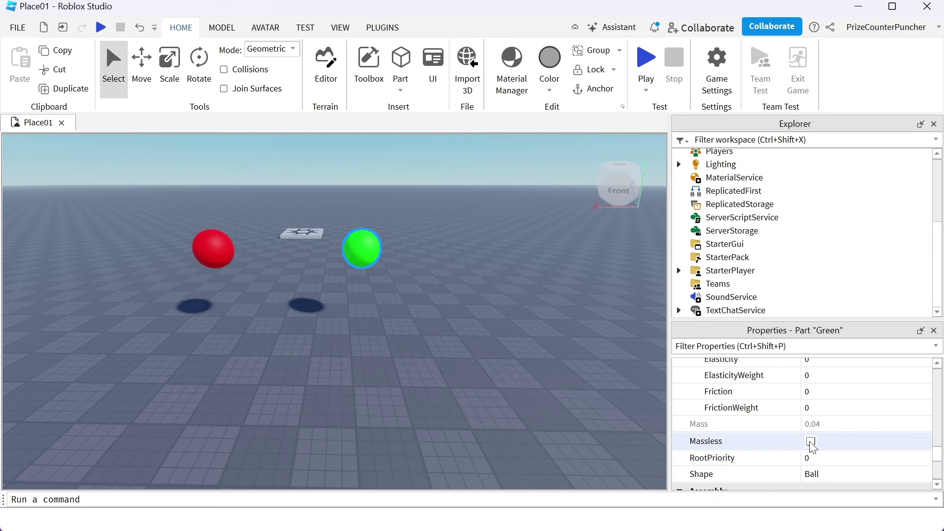
{"action": "left_click", "coordinate": [812, 442]}
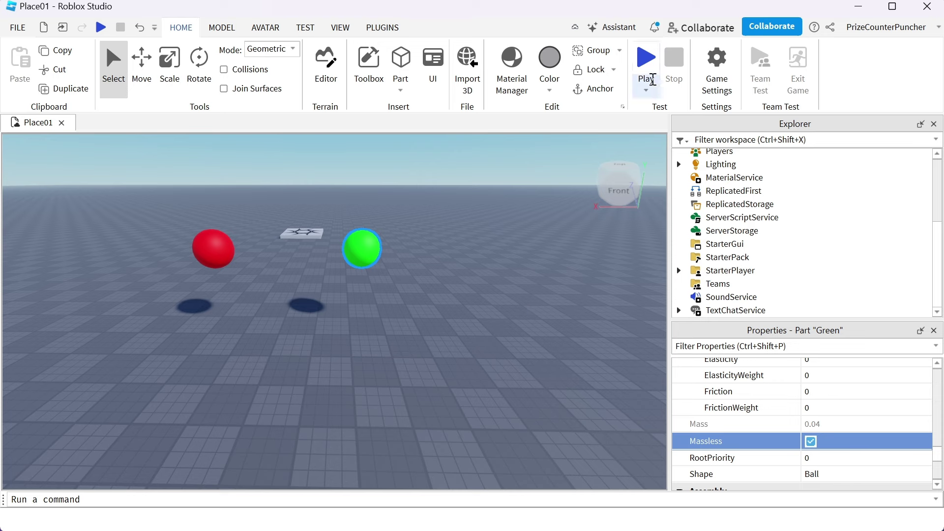
{"action": "left_click", "coordinate": [644, 68]}
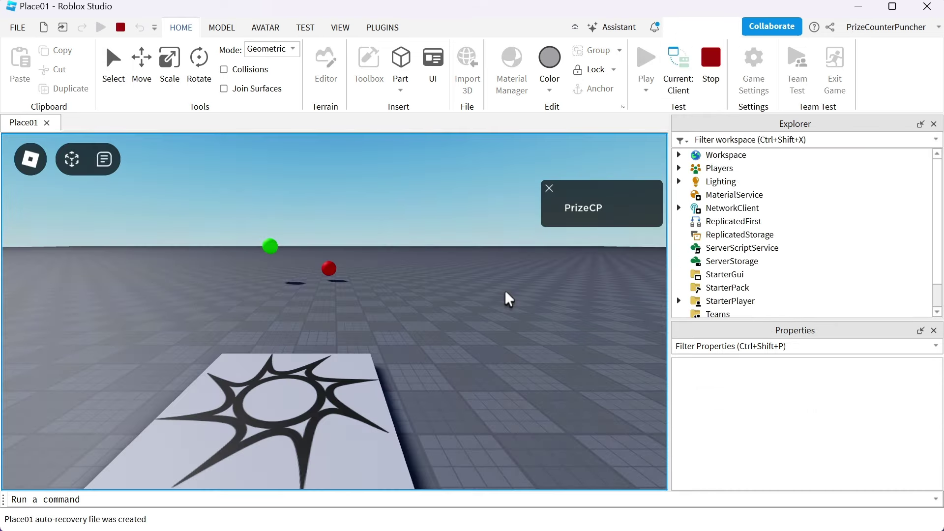
{"action": "key", "text": "w"}
{"action": "right_click_drag", "start_coordinate": [488, 294], "coordinate": [488, 294]}
{"action": "key", "text": "w"}
{"action": "key", "text": "w"}
{"action": "key", "text": "w"}
{"action": "key", "text": "w"}
{"action": "key", "text": "space"}
{"action": "key", "text": "w"}
{"action": "key", "text": "space"}
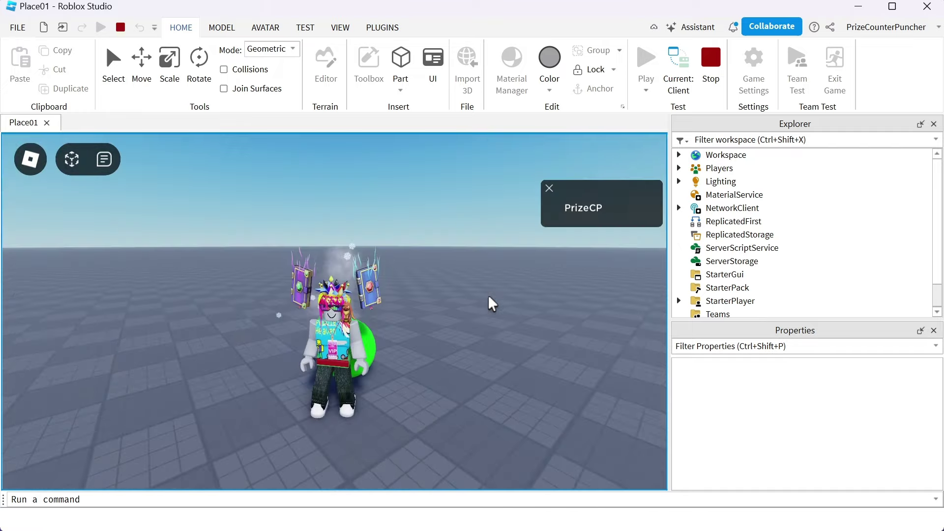
{"action": "key", "text": "w"}
{"action": "right_click_drag", "start_coordinate": [488, 294], "coordinate": [488, 294]}
{"action": "key", "text": "w"}
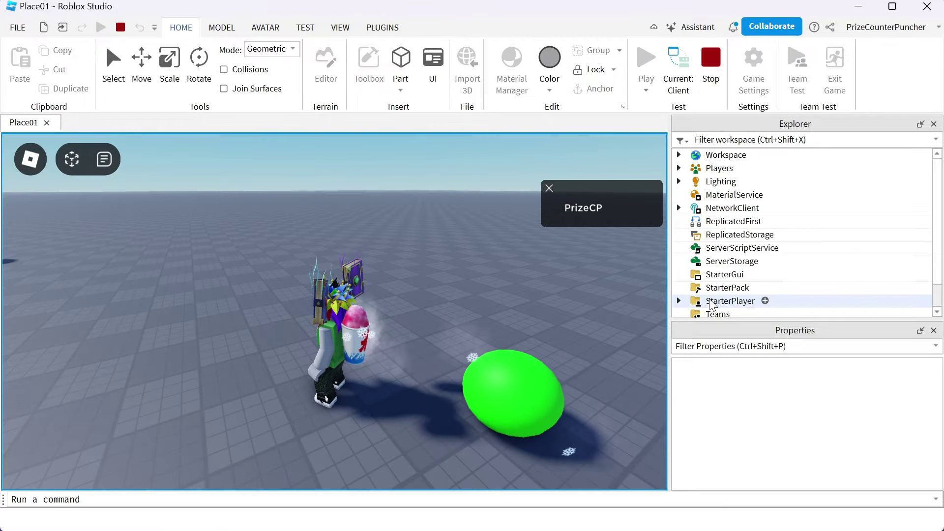
{"action": "left_click", "coordinate": [725, 70]}
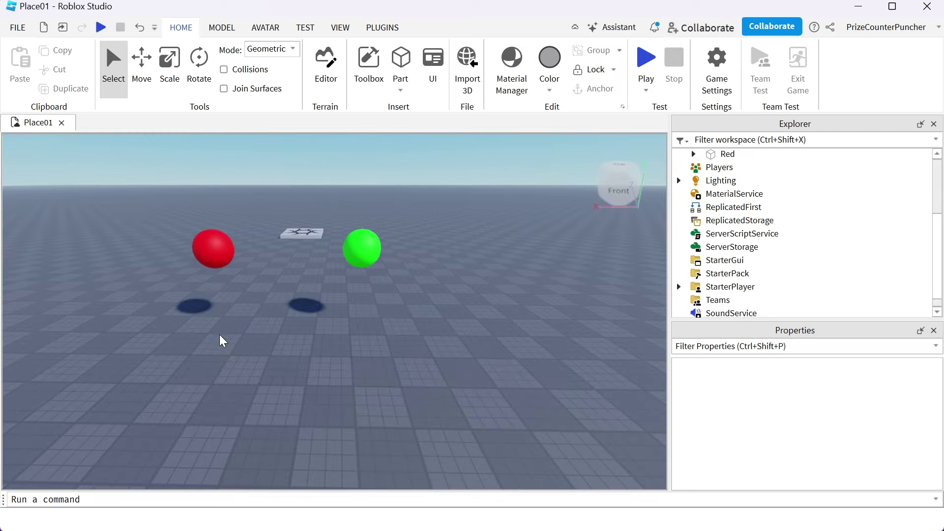
Search the Toolbox's Meshes category for 'ballon'
{"action": "left_click", "coordinate": [369, 74]}
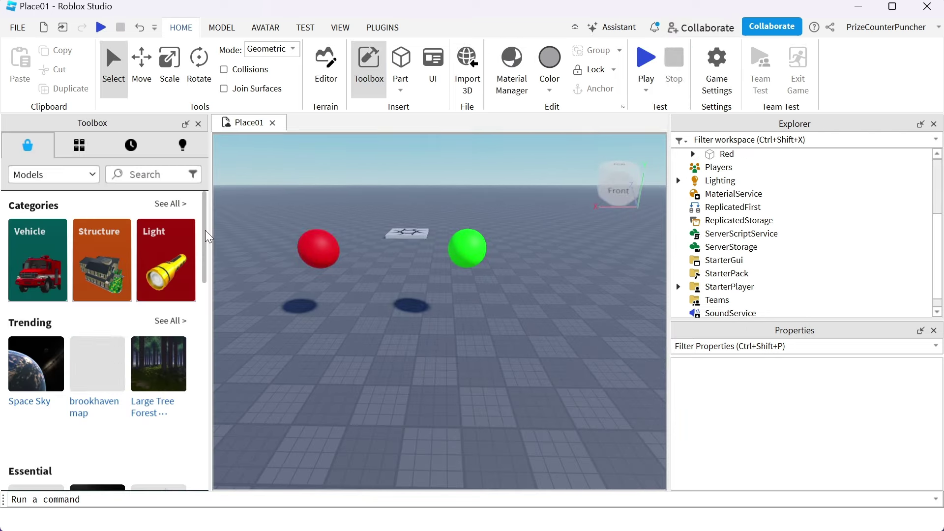
{"action": "left_click", "coordinate": [96, 180]}
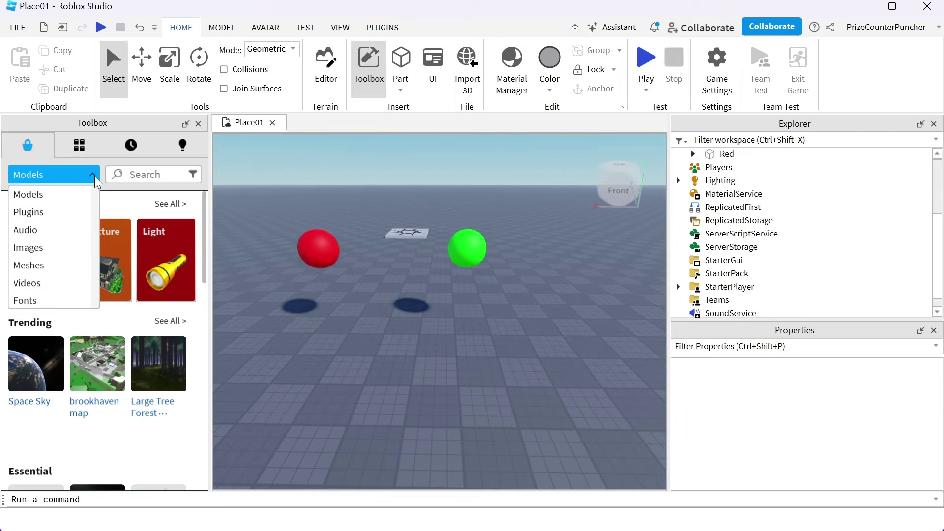
{"action": "left_click", "coordinate": [46, 265]}
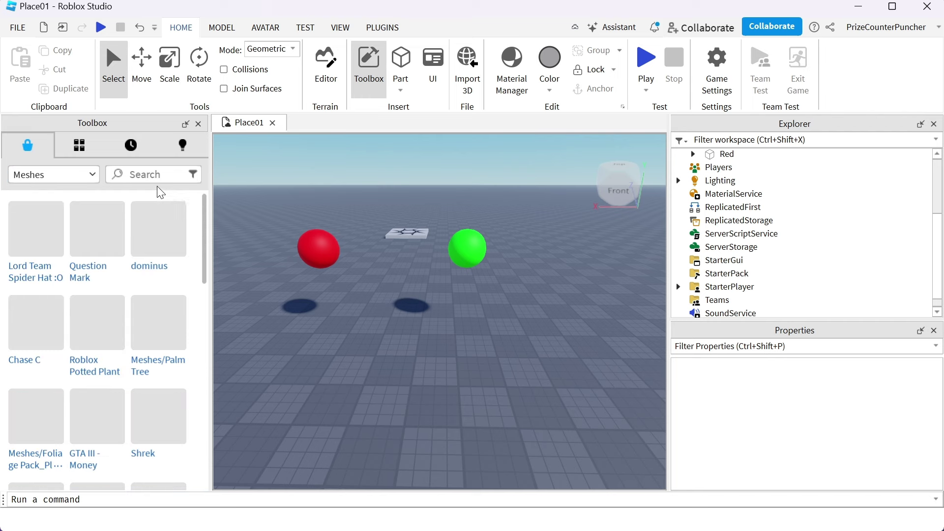
{"action": "left_click", "coordinate": [159, 176]}
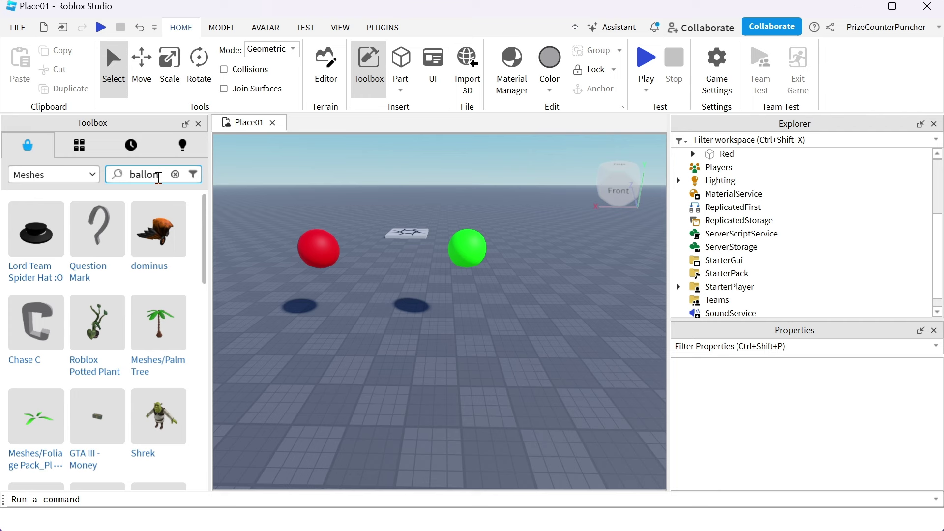
{"action": "key", "text": "Return"}
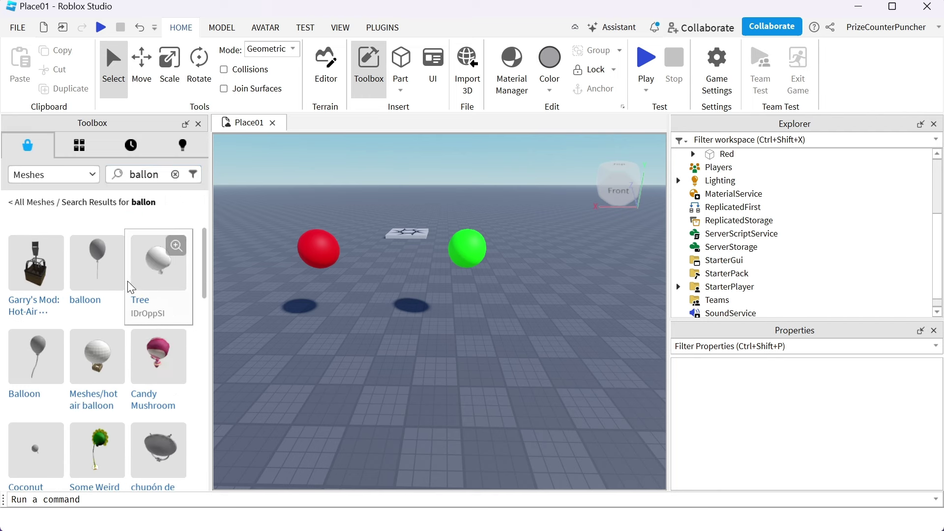
Copy the white balloon mesh's ID and close the Toolbox
{"action": "right_click", "coordinate": [104, 276]}
{"action": "left_click", "coordinate": [152, 331]}
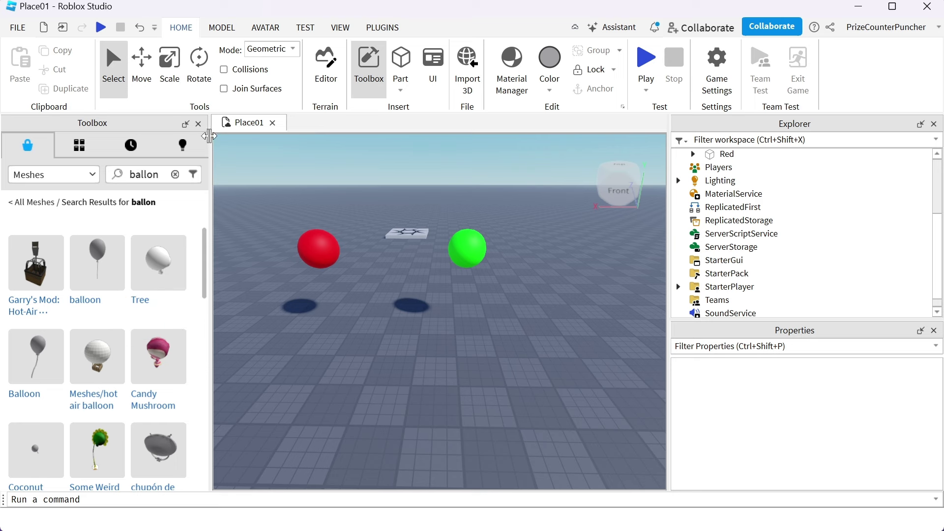
{"action": "left_click", "coordinate": [199, 124]}
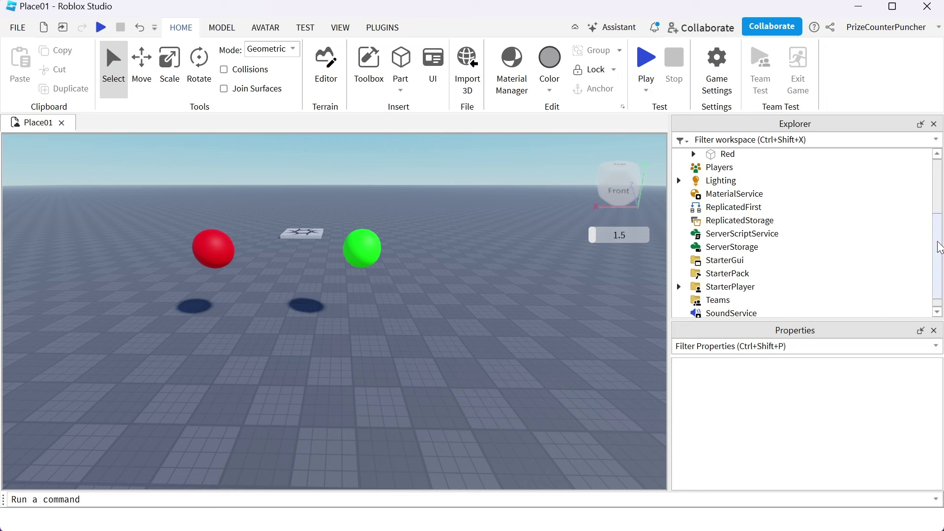
{"action": "scroll", "coordinate": [941, 247], "scroll_direction": "up", "scroll_amount": 3}
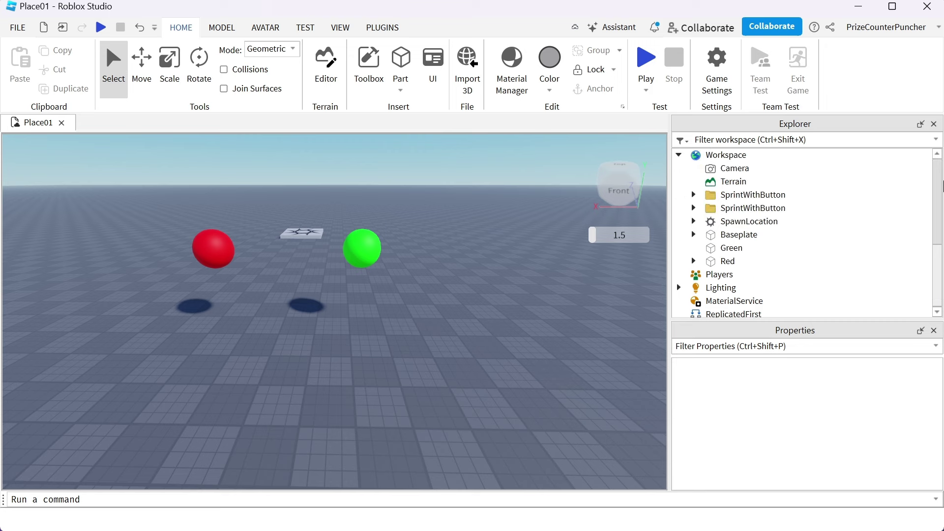
{"action": "left_click", "coordinate": [758, 155]}
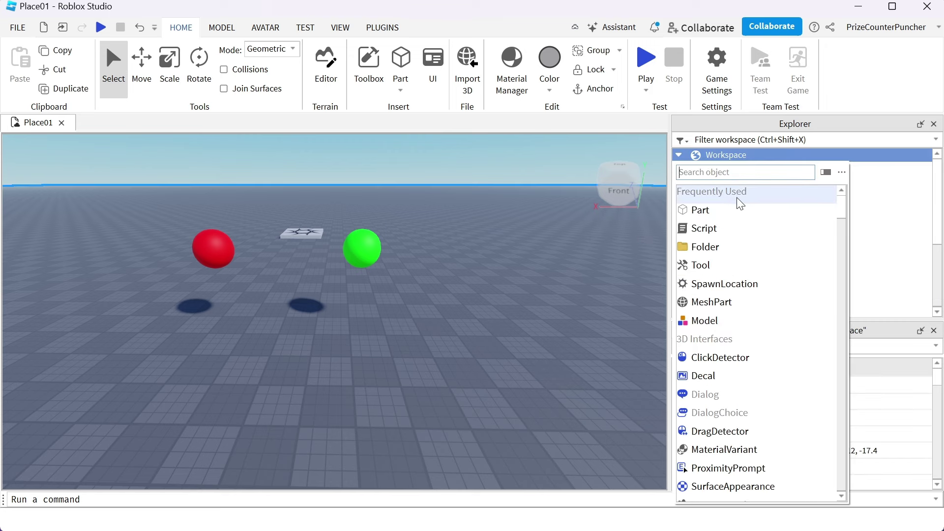
{"action": "left_click", "coordinate": [712, 302]}
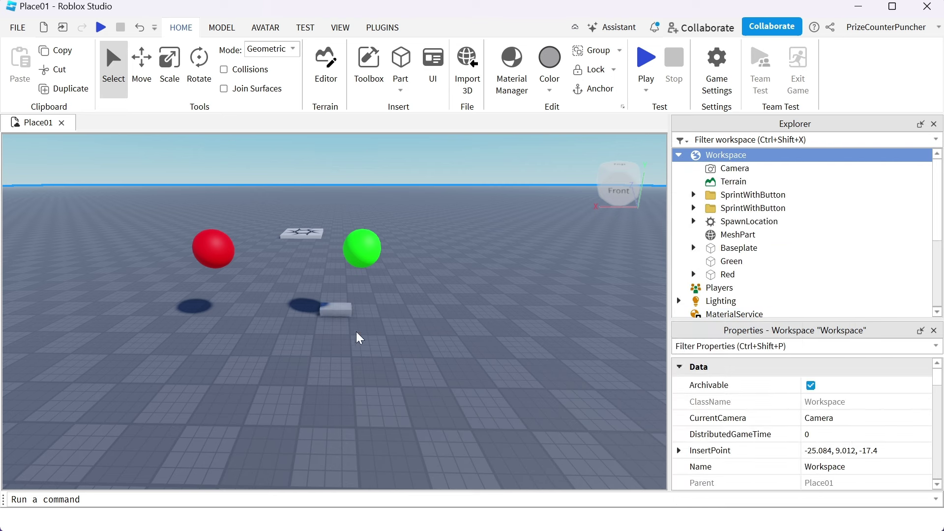
{"action": "left_click_drag", "start_coordinate": [342, 309], "coordinate": [321, 373]}
{"action": "scroll", "coordinate": [833, 392], "scroll_direction": "down", "scroll_amount": 2}
{"action": "left_click", "coordinate": [833, 392]}
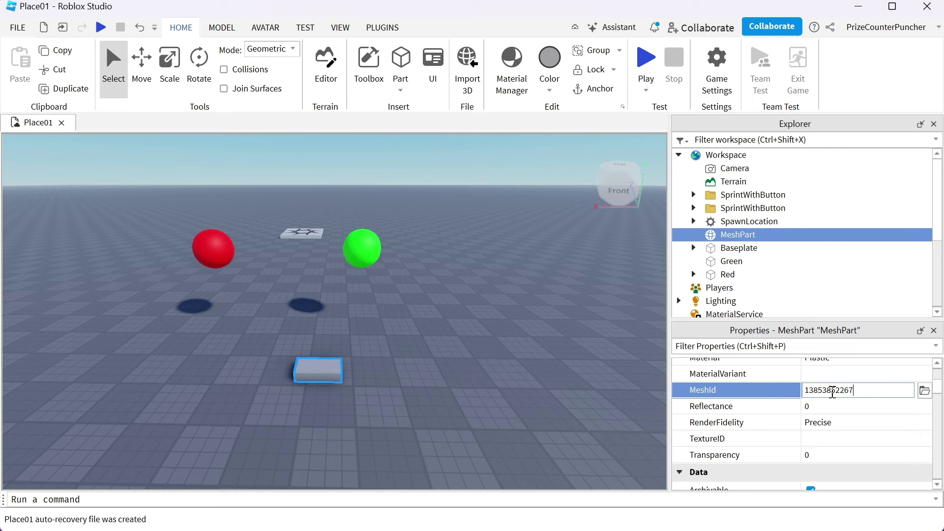
{"action": "key", "text": "Return"}
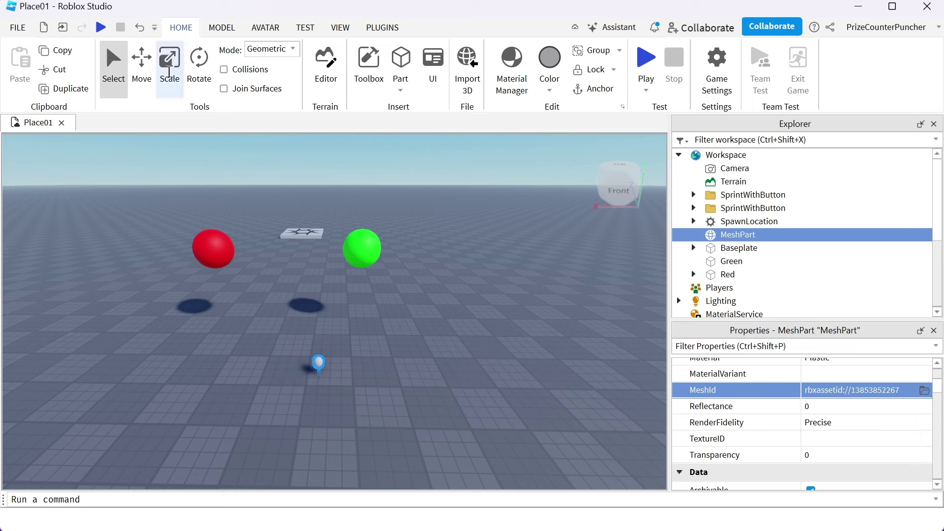
{"action": "left_click", "coordinate": [169, 73]}
{"action": "left_click_drag", "start_coordinate": [331, 295], "coordinate": [332, 247]}
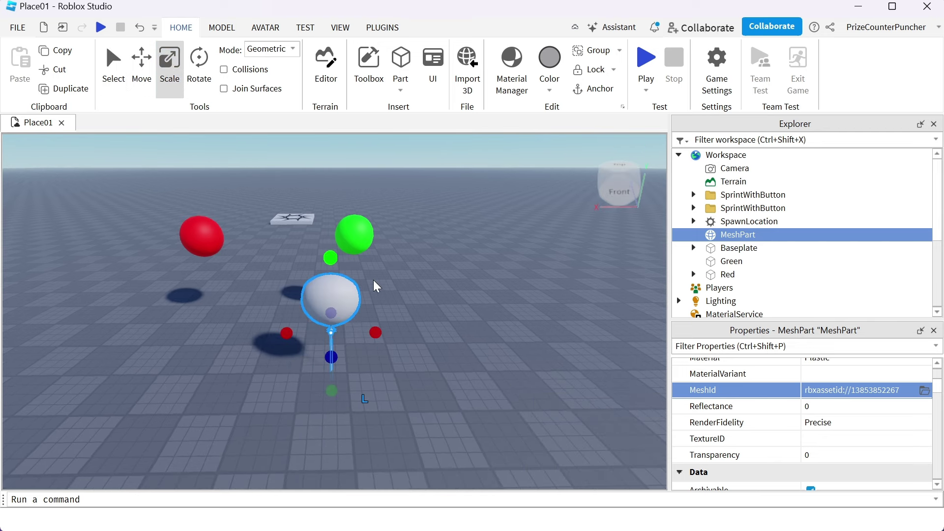
Color the balloon New Yeller
{"action": "scroll", "coordinate": [847, 405], "scroll_direction": "up", "scroll_amount": 2}
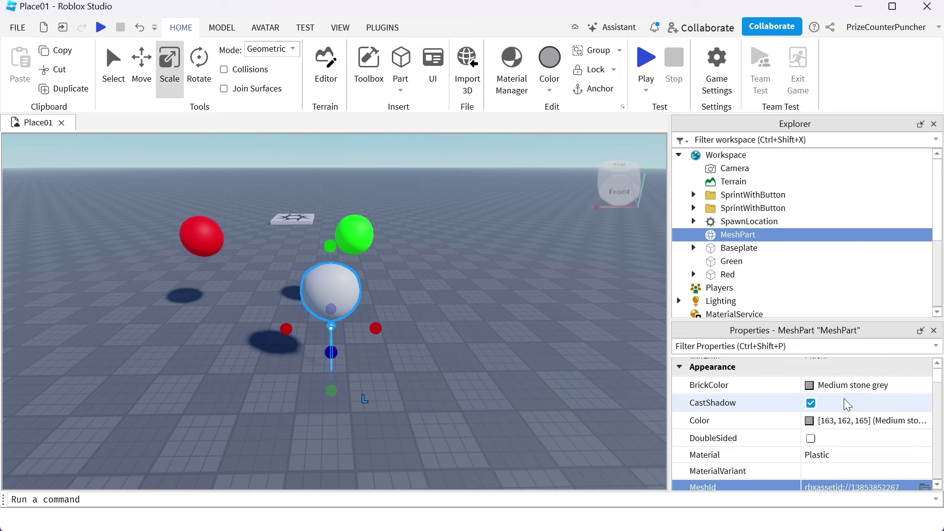
{"action": "left_click", "coordinate": [814, 386]}
{"action": "left_click", "coordinate": [706, 367]}
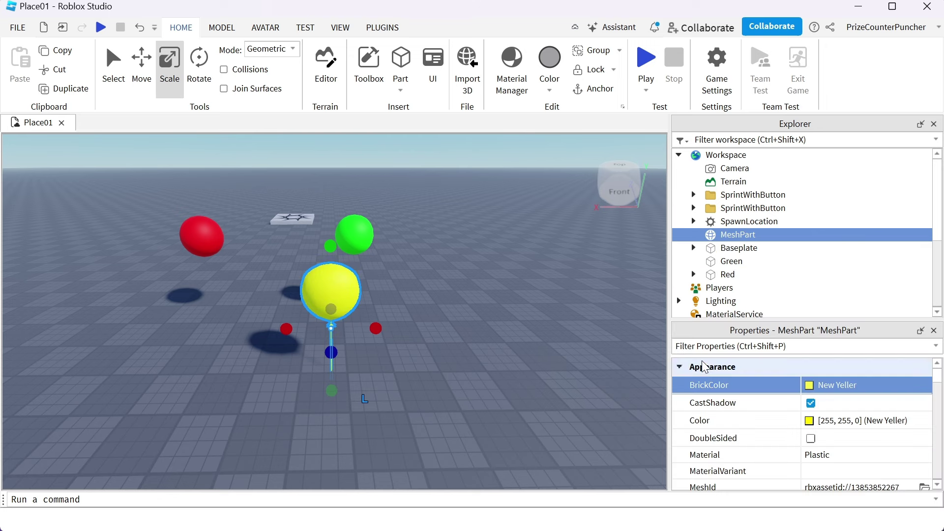
Enable custom physical properties with Density 0.0012 and make the balloon Massless
{"action": "scroll", "coordinate": [706, 367], "scroll_direction": "down", "scroll_amount": 10}
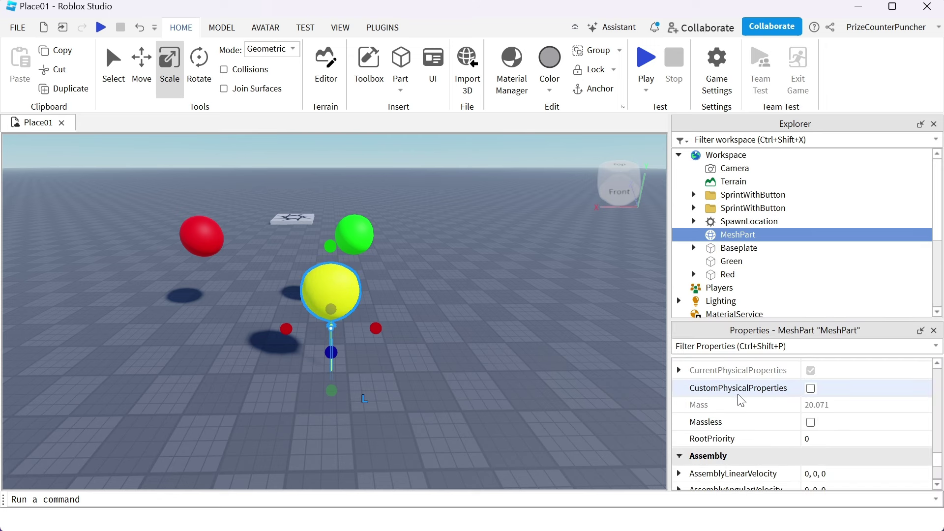
{"action": "left_click", "coordinate": [812, 388]}
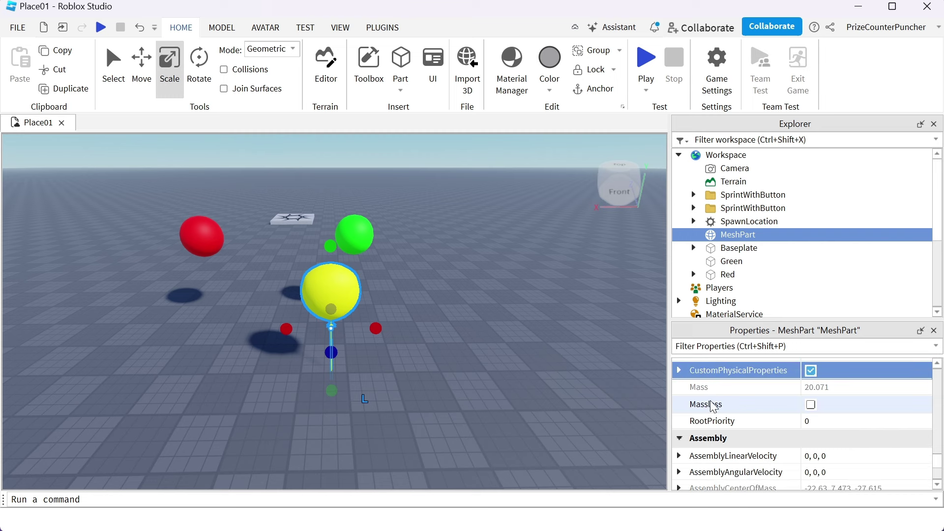
{"action": "left_click", "coordinate": [680, 371]}
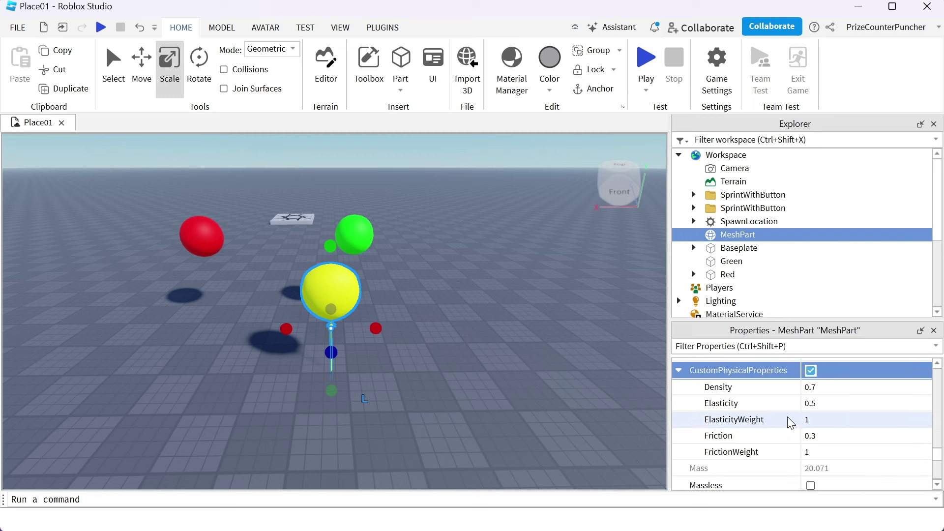
{"action": "left_click", "coordinate": [827, 389]}
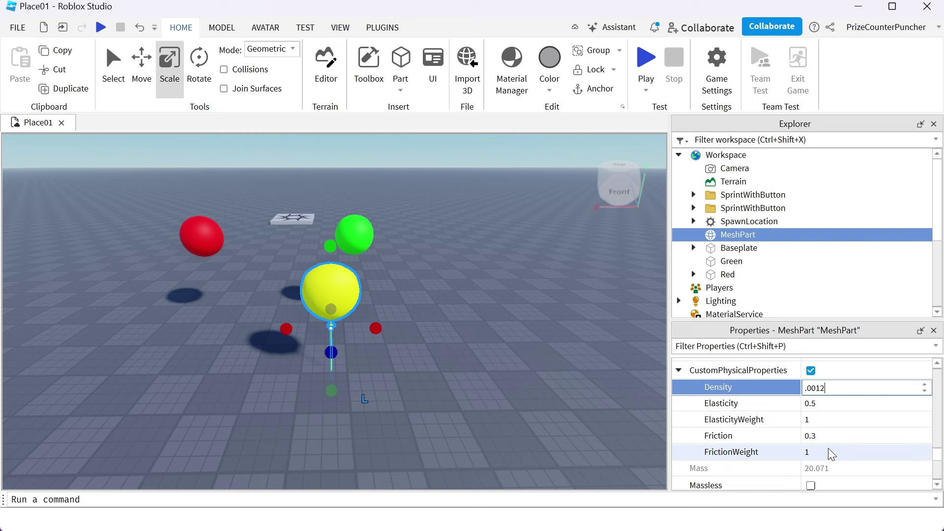
{"action": "left_click", "coordinate": [811, 486]}
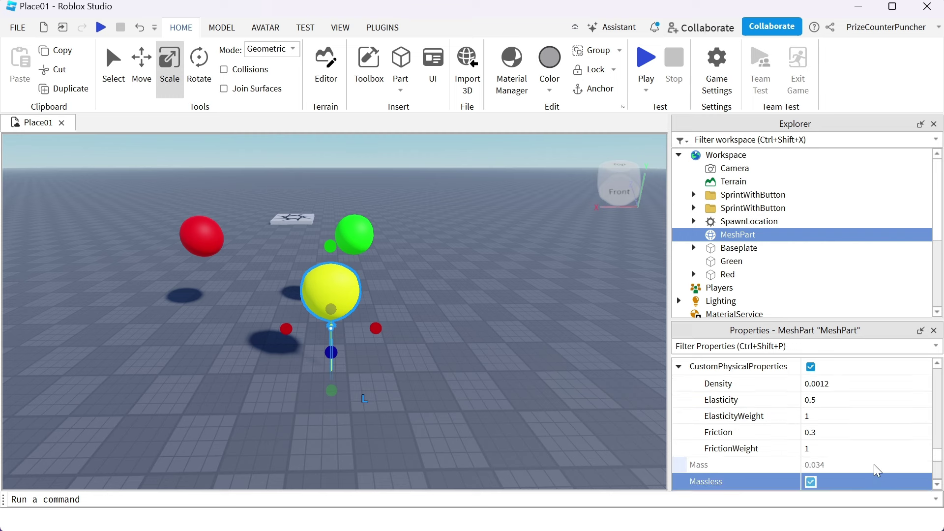
Play-test the scene, walking and jumping the avatar among the green and yellow balloons, then stop
{"action": "left_click", "coordinate": [647, 64]}
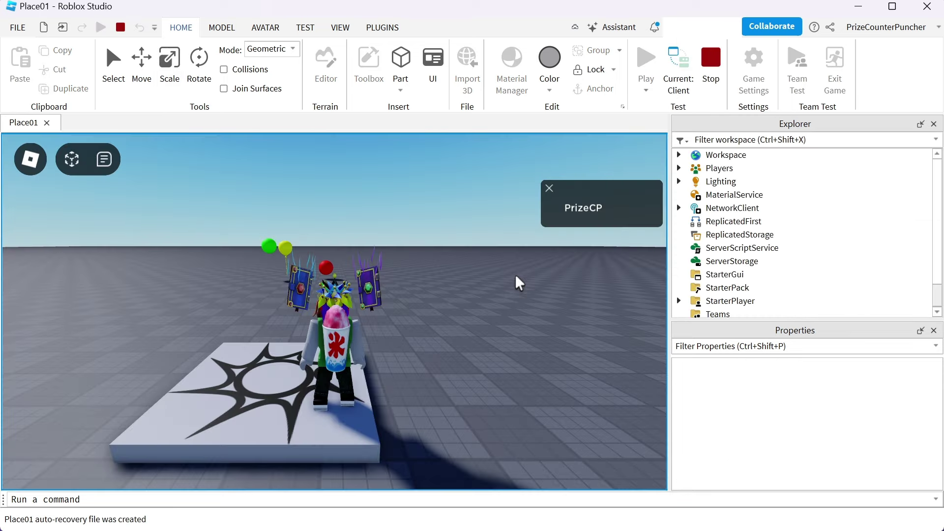
{"action": "key", "text": "w"}
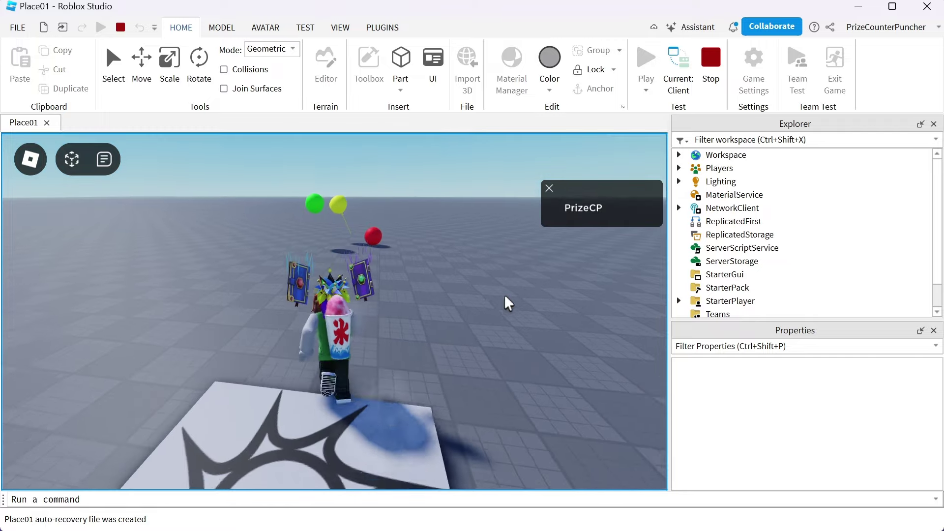
{"action": "key", "text": "w"}
{"action": "right_click_drag", "start_coordinate": [505, 296], "coordinate": [505, 296]}
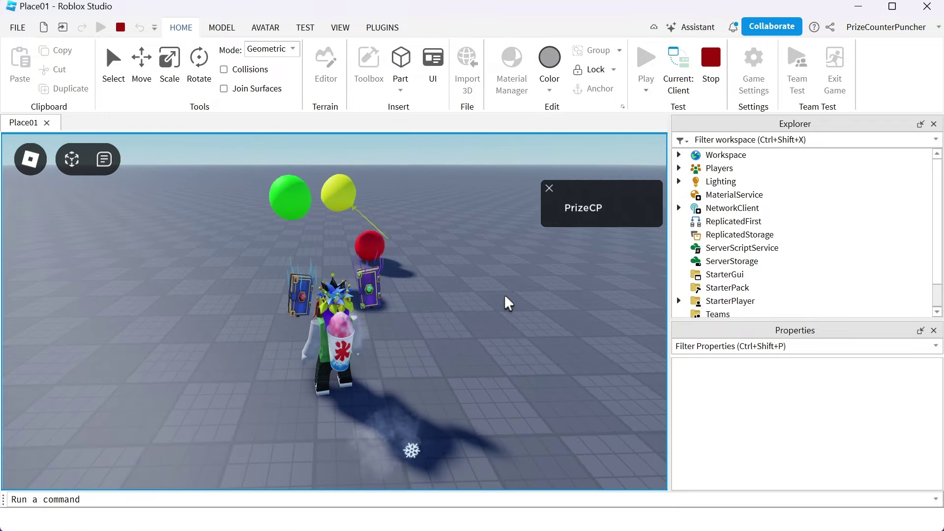
{"action": "key", "text": "s"}
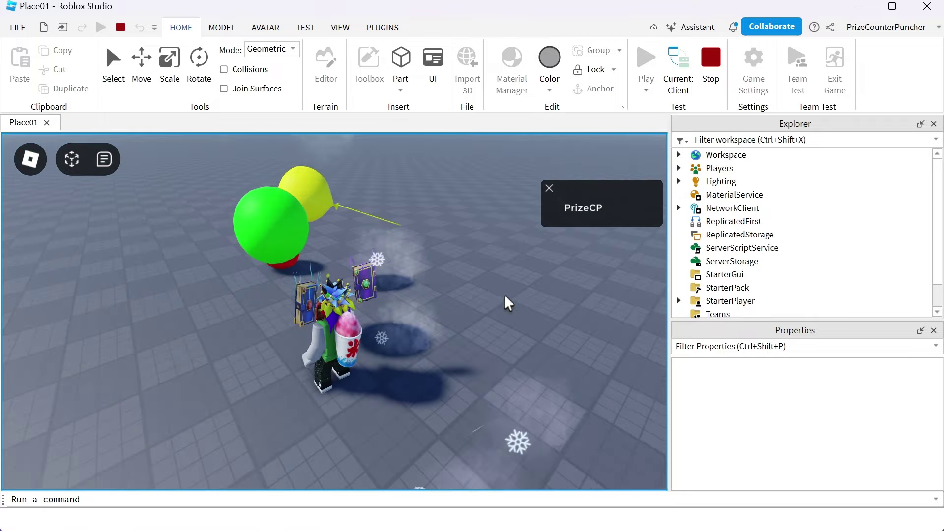
{"action": "key", "text": "w"}
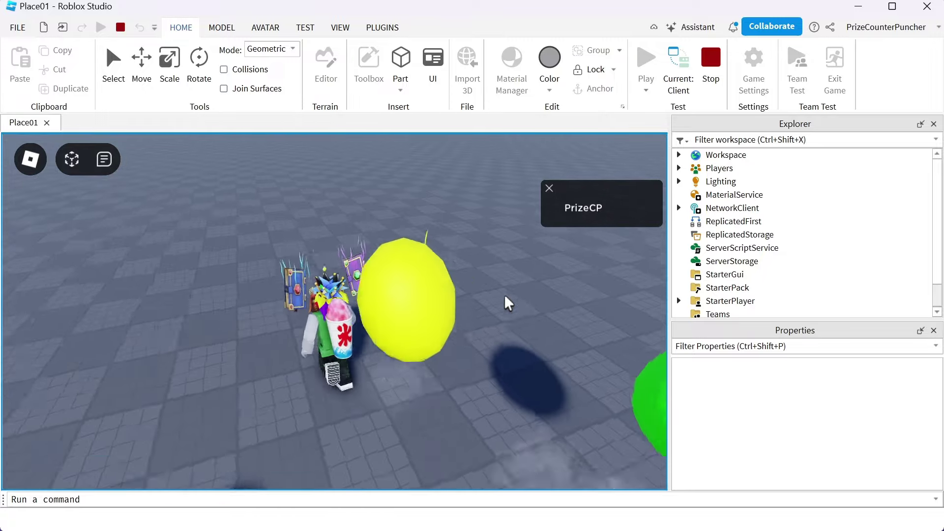
{"action": "right_click_drag", "start_coordinate": [504, 296], "coordinate": [505, 296]}
{"action": "key", "text": "w"}
{"action": "key", "text": "space"}
{"action": "key", "text": "space"}
{"action": "key", "text": "w"}
{"action": "key", "text": "space"}
{"action": "key", "text": "w"}
{"action": "key", "text": "space"}
{"action": "key", "text": "w"}
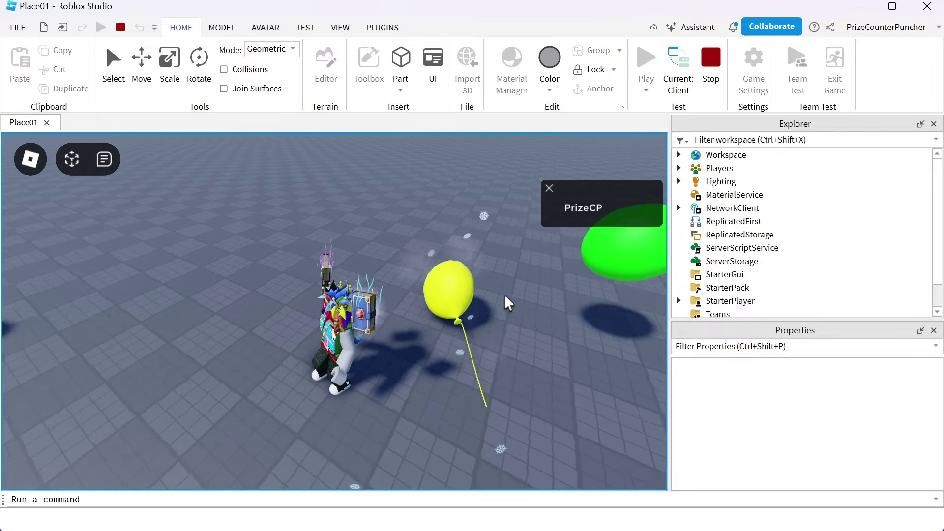
{"action": "key", "text": "shift+F5"}
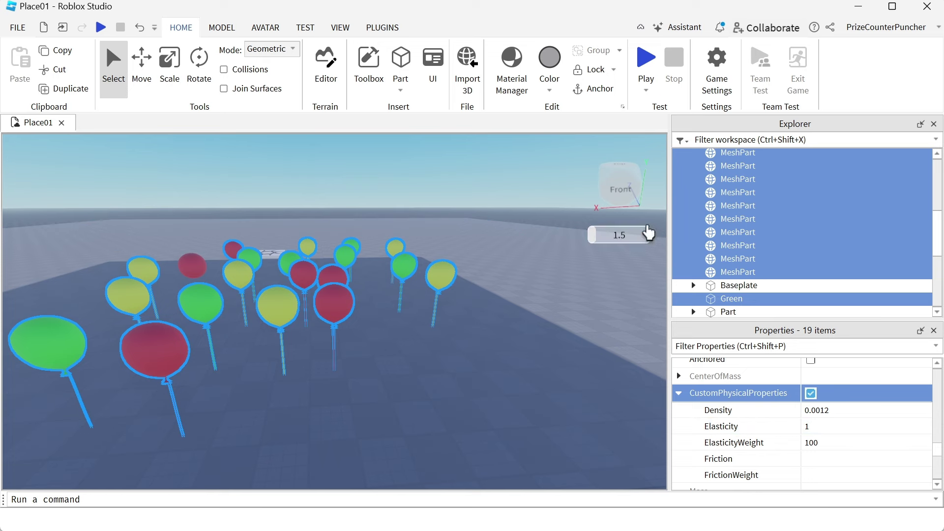
Play-test the balloon field, running the avatar among the drifting balloons, then stop
{"action": "left_click", "coordinate": [647, 62]}
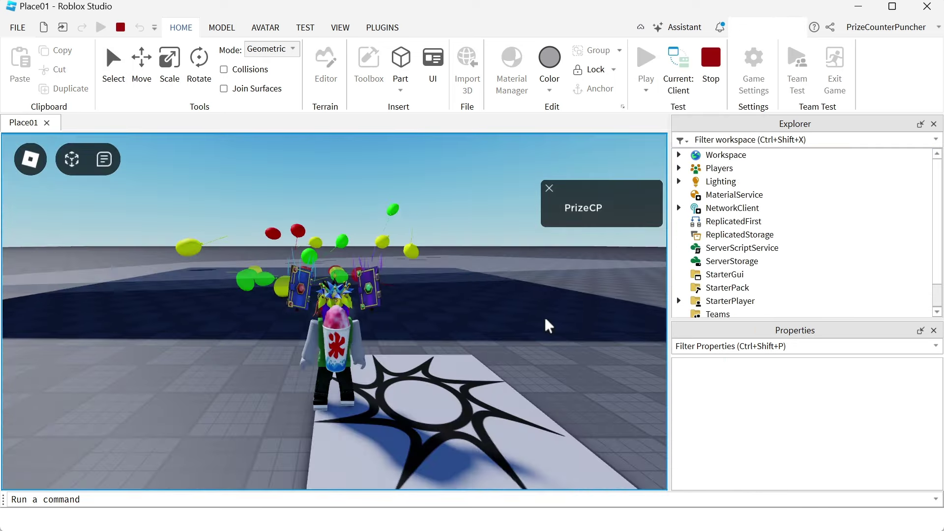
{"action": "key", "text": "w"}
{"action": "right_click_drag", "start_coordinate": [545, 319], "coordinate": [547, 329]}
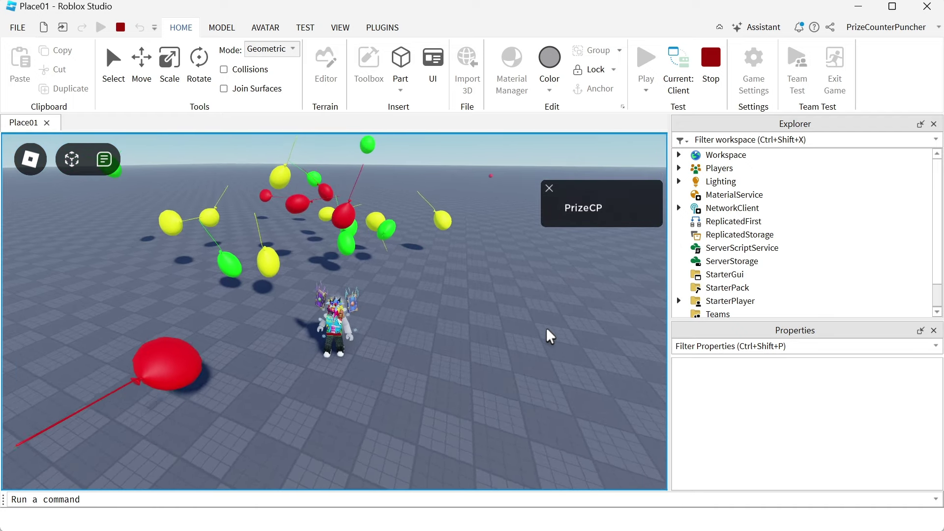
{"action": "key", "text": "w"}
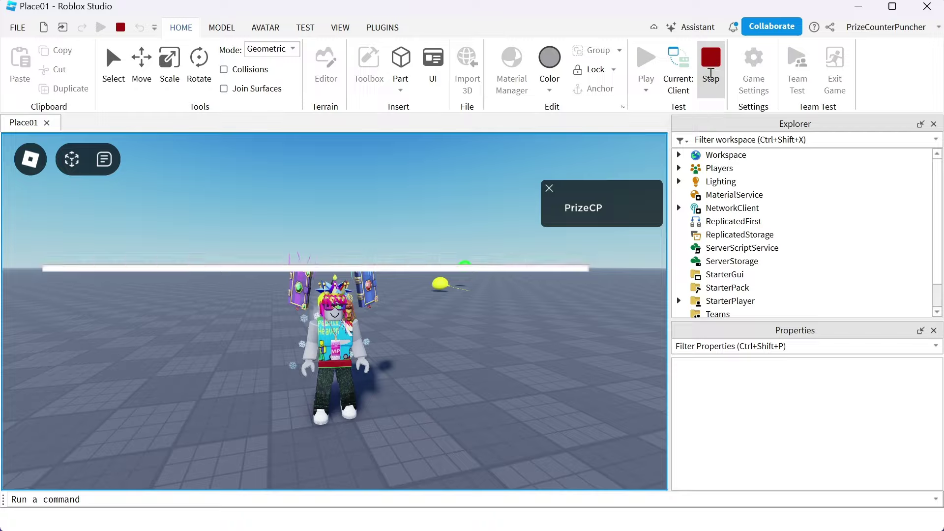
{"action": "left_click", "coordinate": [711, 69]}
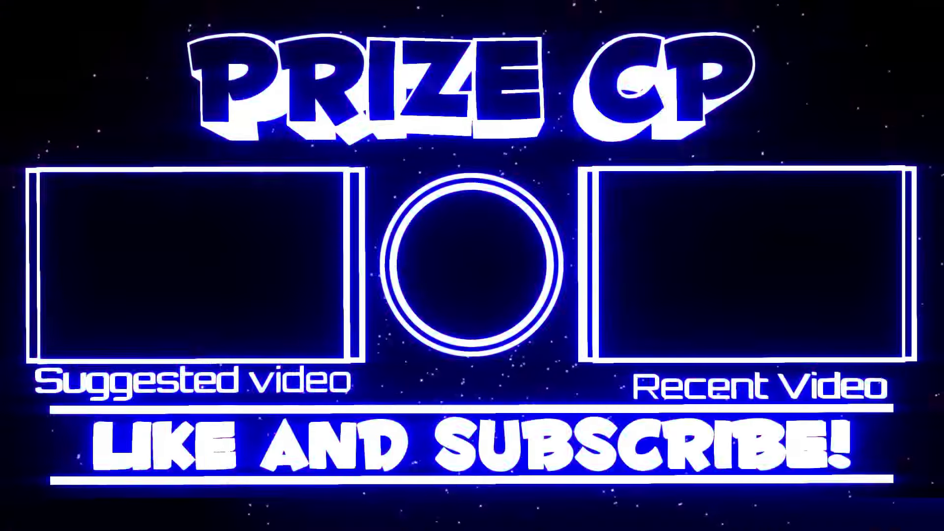